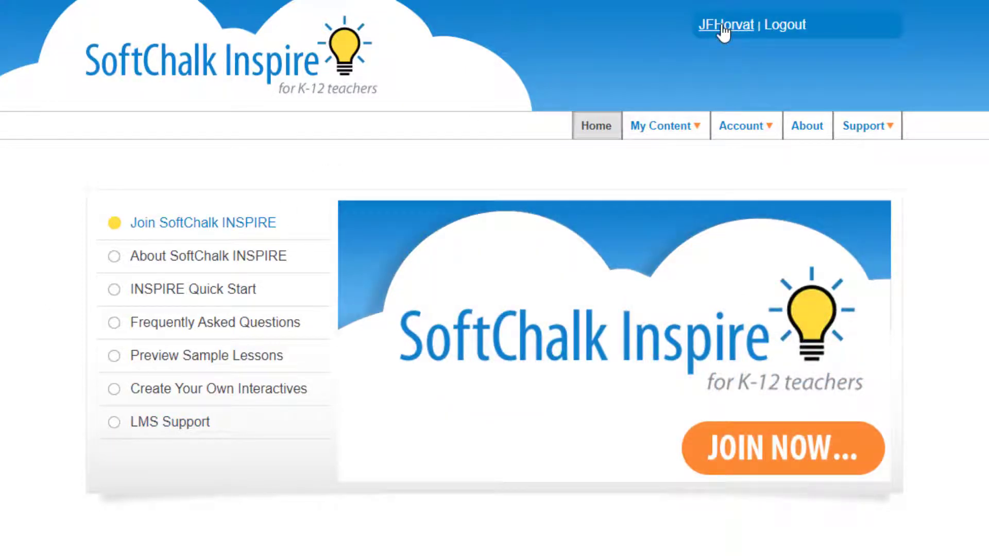
Open the John Quincy Adams lesson from the saved lessons for editing
mouse_move(673, 129)
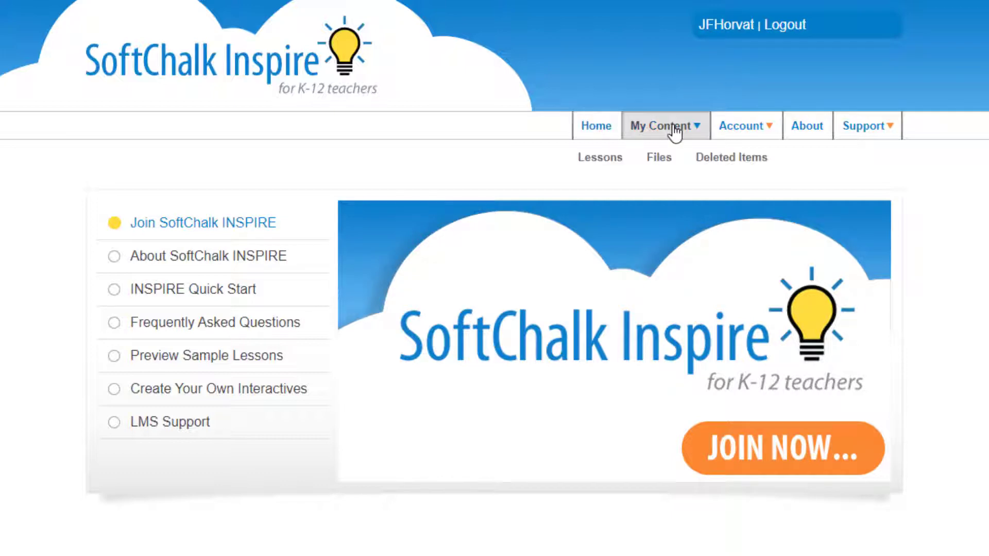
click(596, 160)
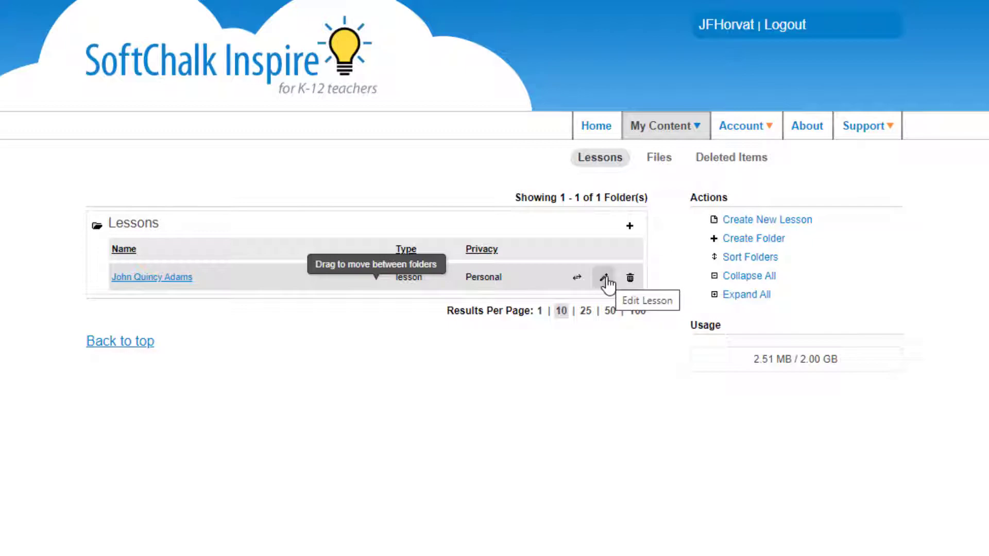
click(605, 280)
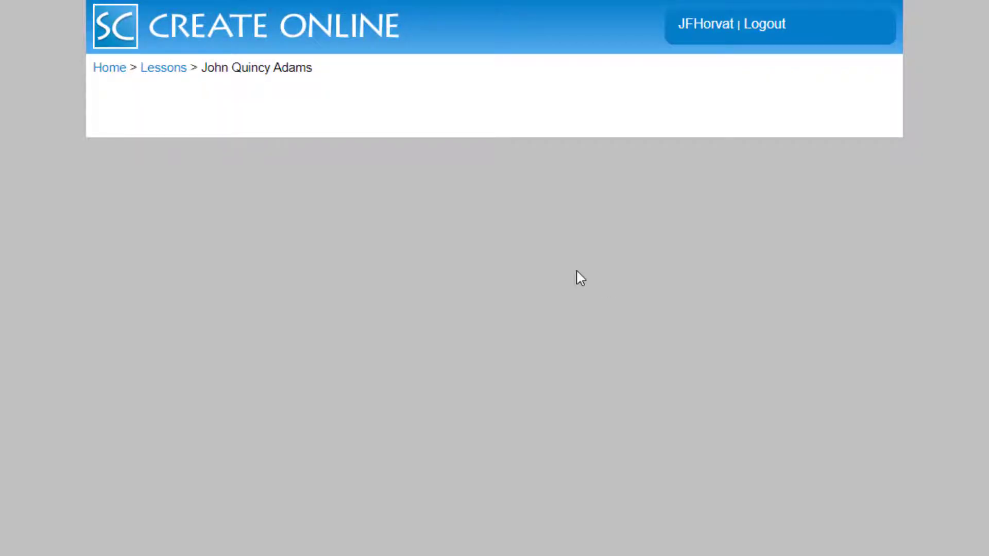
Add a blank line after the paragraph ending "Minister to Russia" and start a Short Answer QuizPopper there
scroll(514, 313, down, 13)
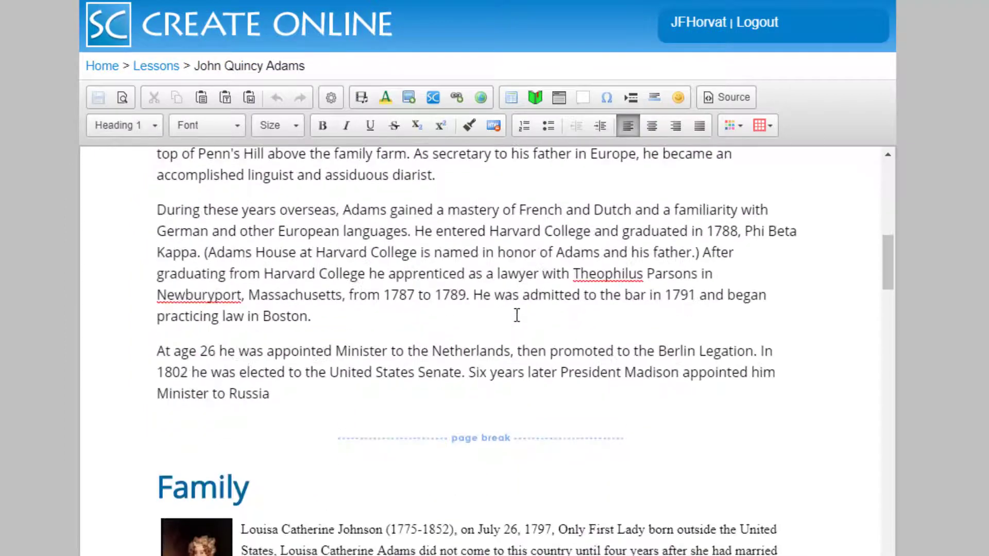
click(290, 397)
key(Return)
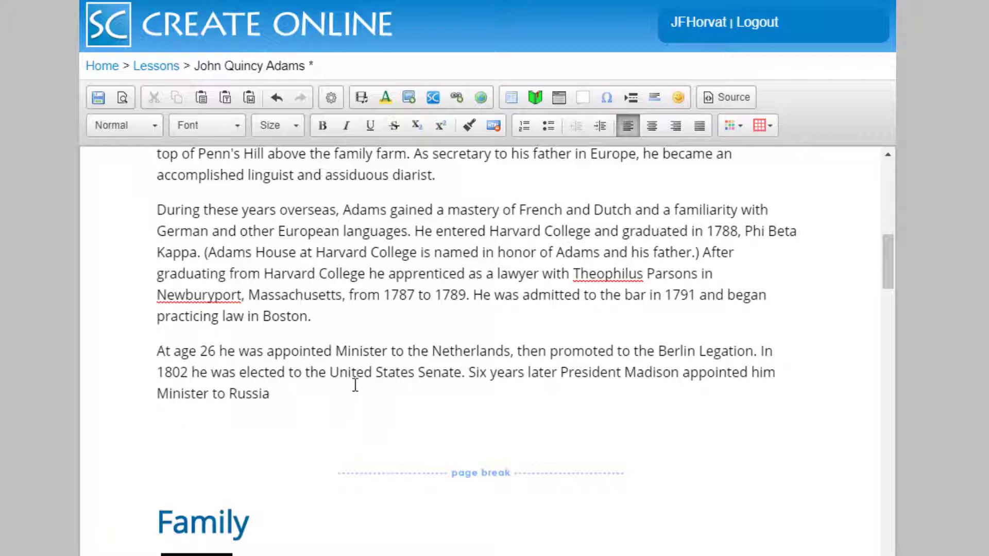
click(384, 101)
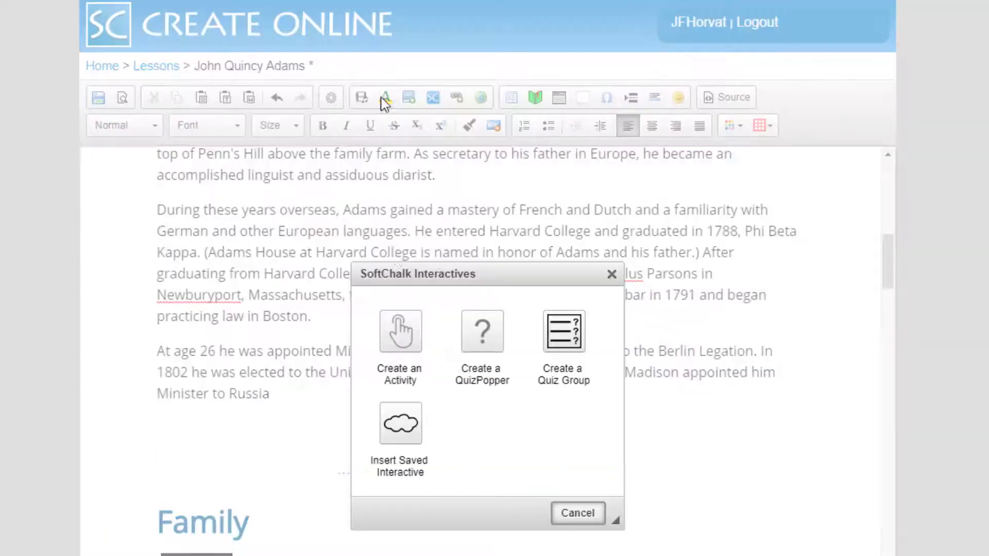
click(486, 332)
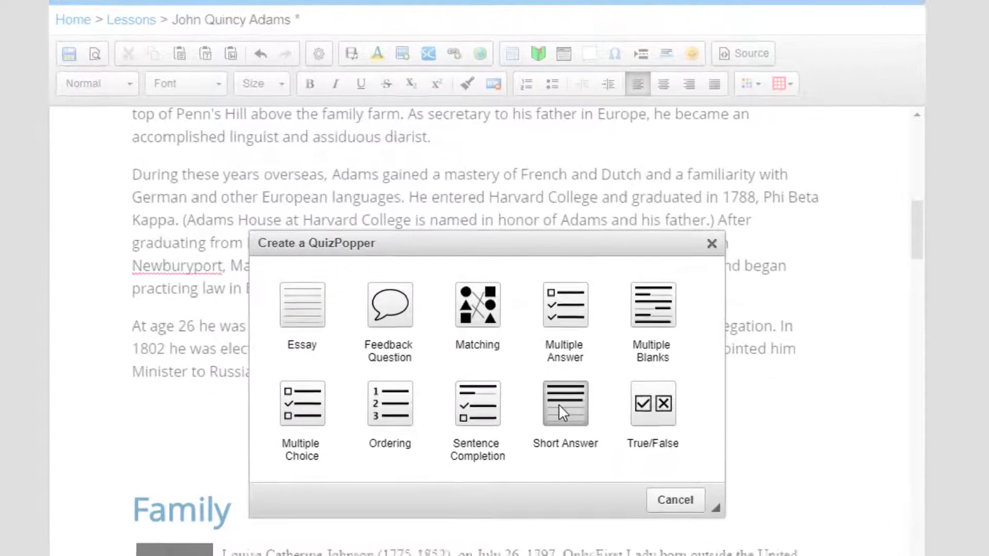
click(558, 431)
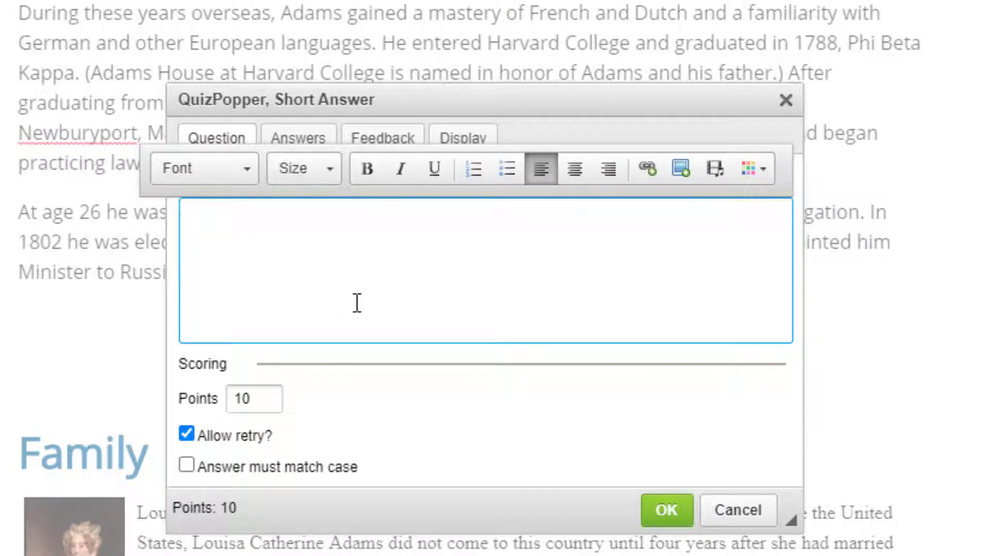
Enter the John Quincy Adams quote as the question, with two blanks before "is individual power", and disallow retries
text(John Quincy Adams Quote: " is individual power, and as the power of the community is a mass compounded of individual powers, the nation which enjoys the most freedom must necessarily be in proportion to its numbers the most powerful nation.")
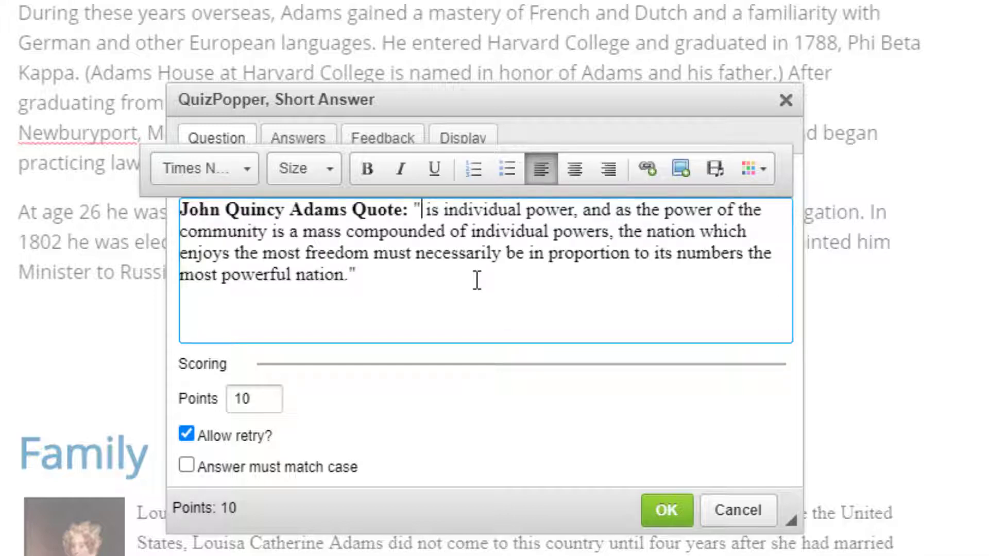
text(__________)
text(_ _)
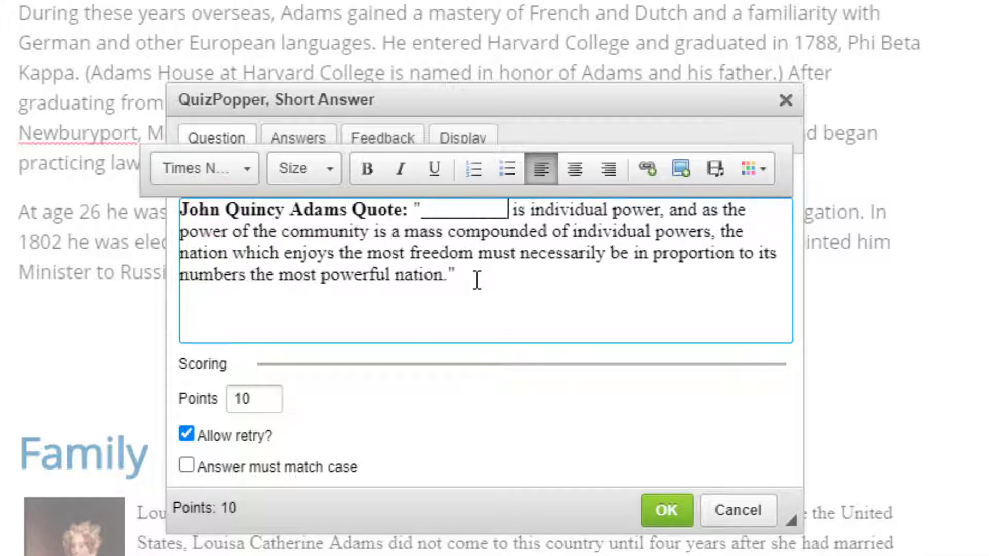
text(__________)
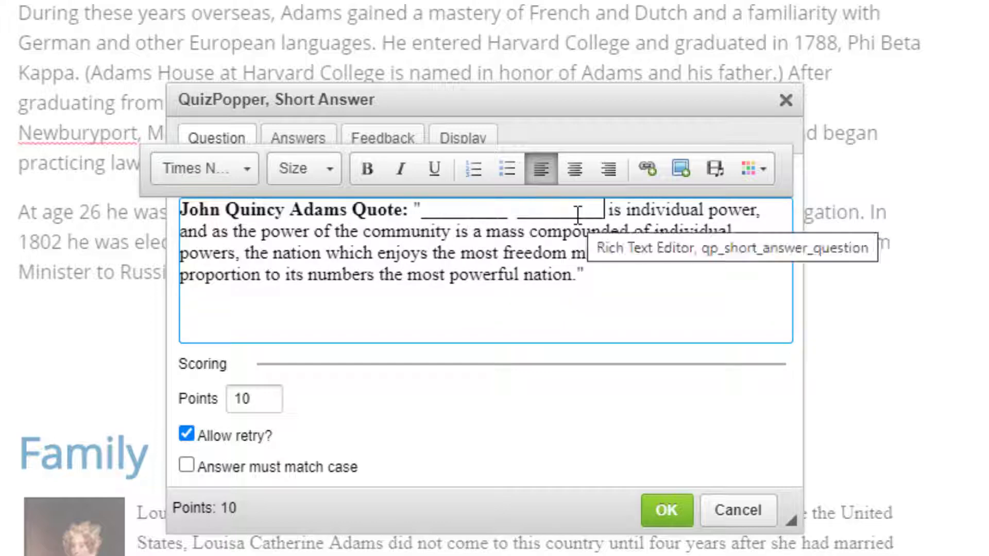
click(250, 399)
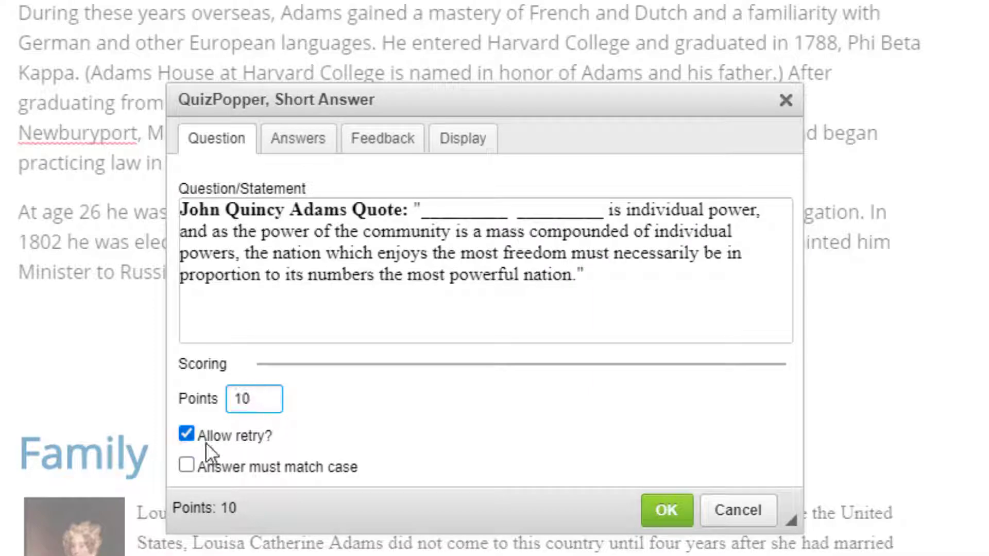
click(186, 434)
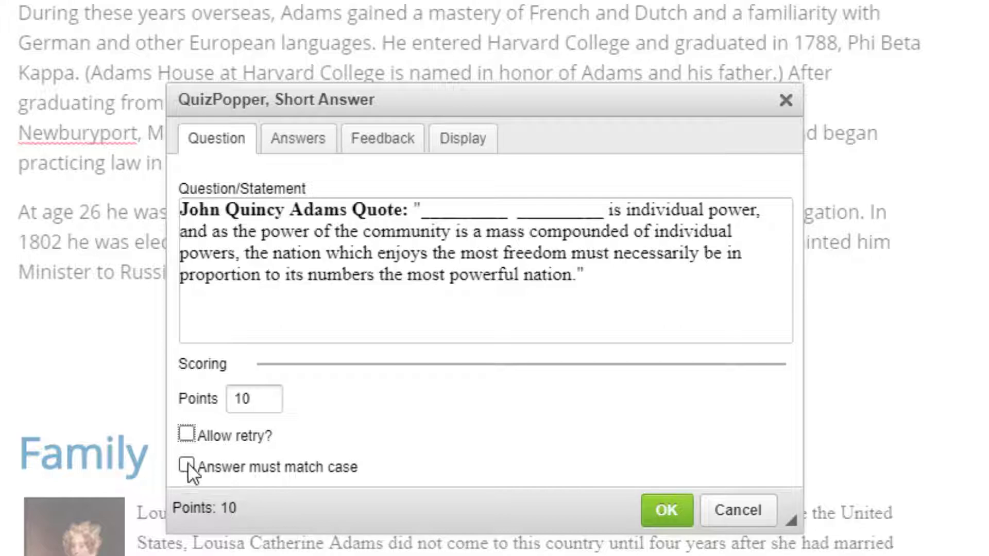
Enter "Individual liberty" as the correct answer of the Short Answer question
click(288, 144)
text(individual liberty)
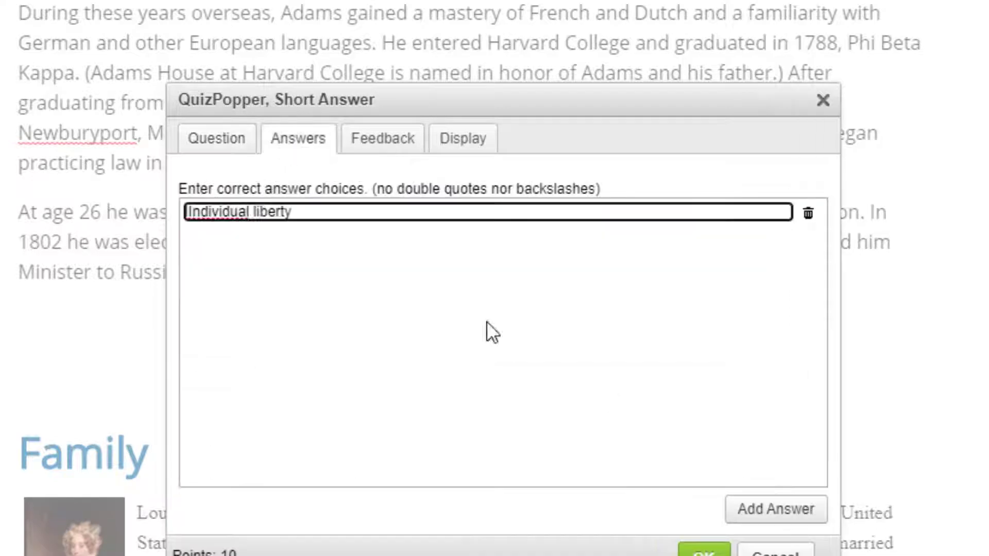
click(303, 213)
Review the correct, wrong and hint feedback settings, and insert the Short Answer question embedded in the lesson page
click(393, 144)
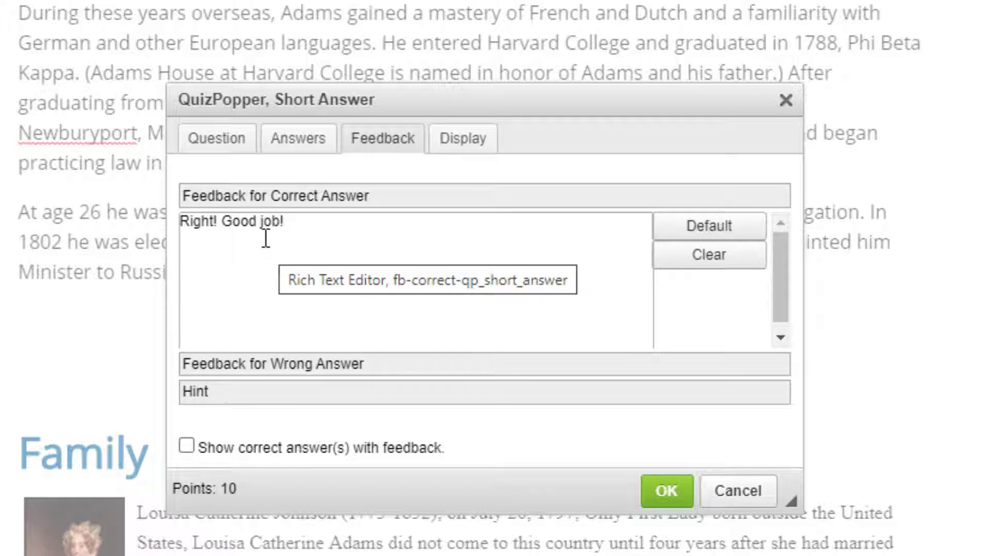
click(298, 223)
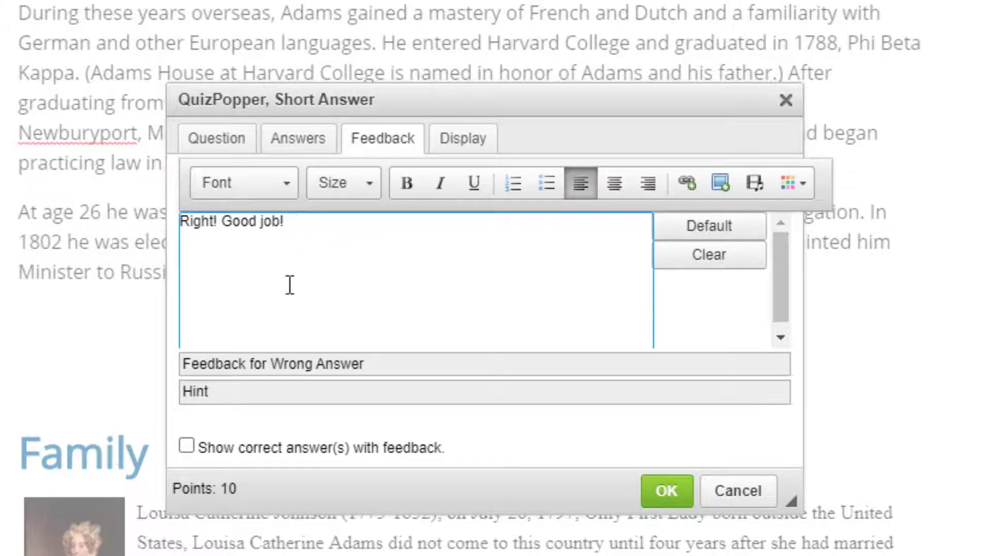
click(293, 363)
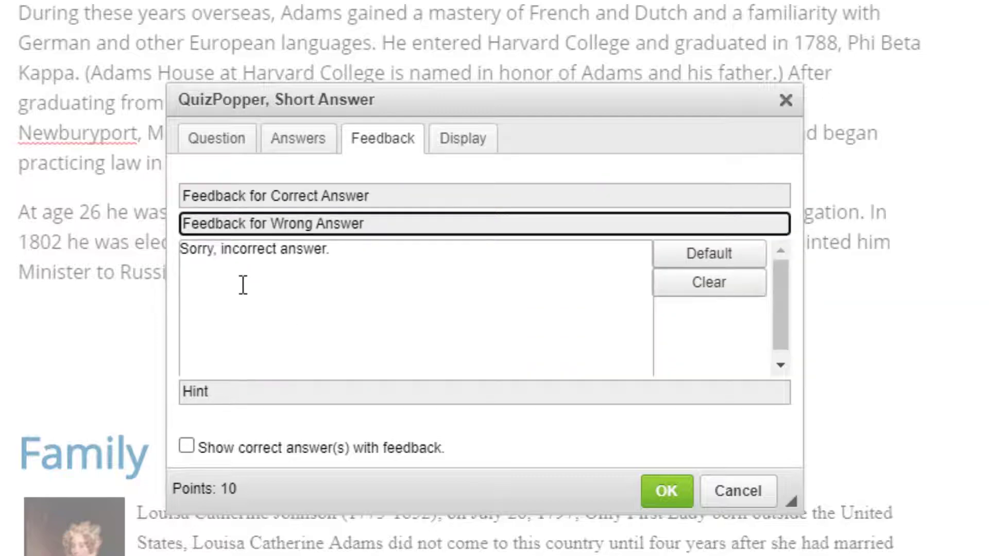
click(224, 394)
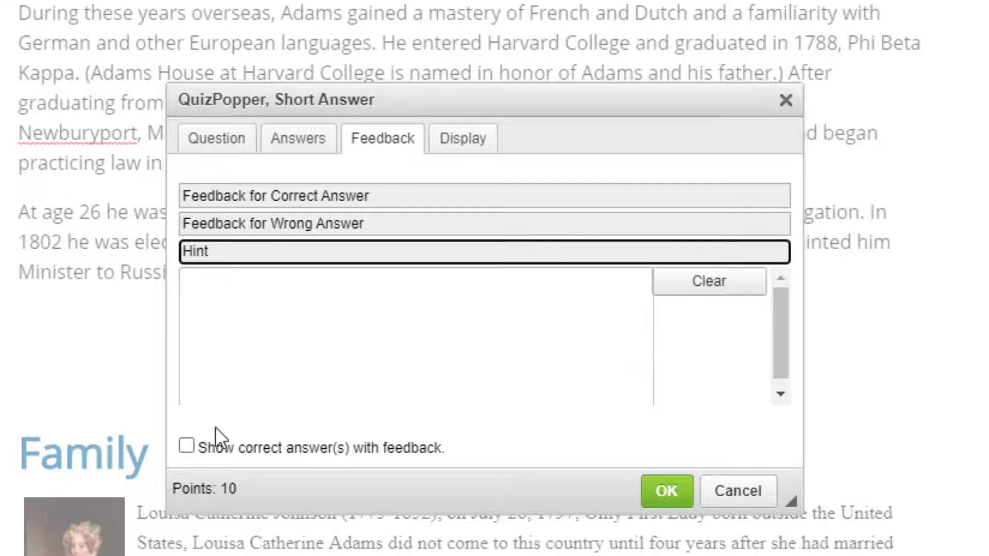
click(187, 446)
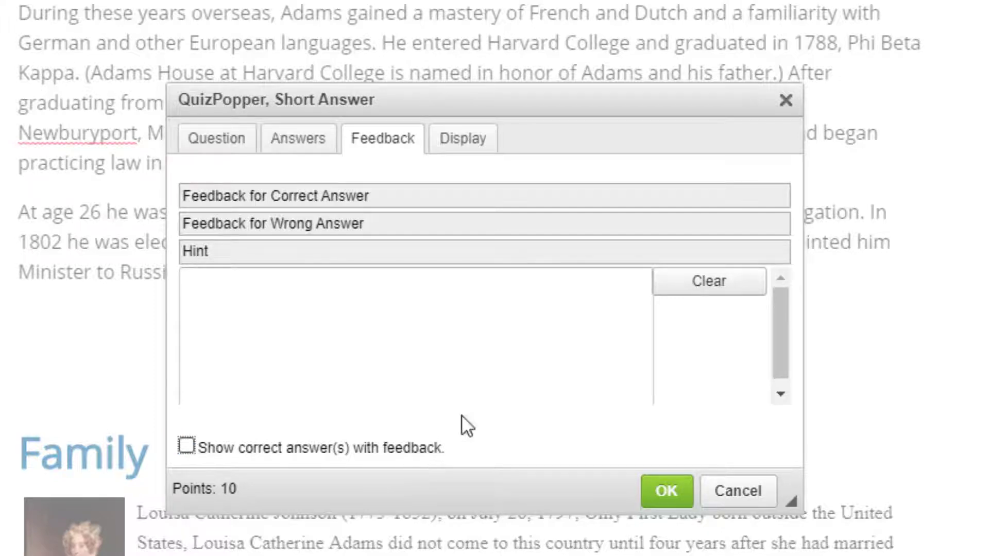
click(464, 147)
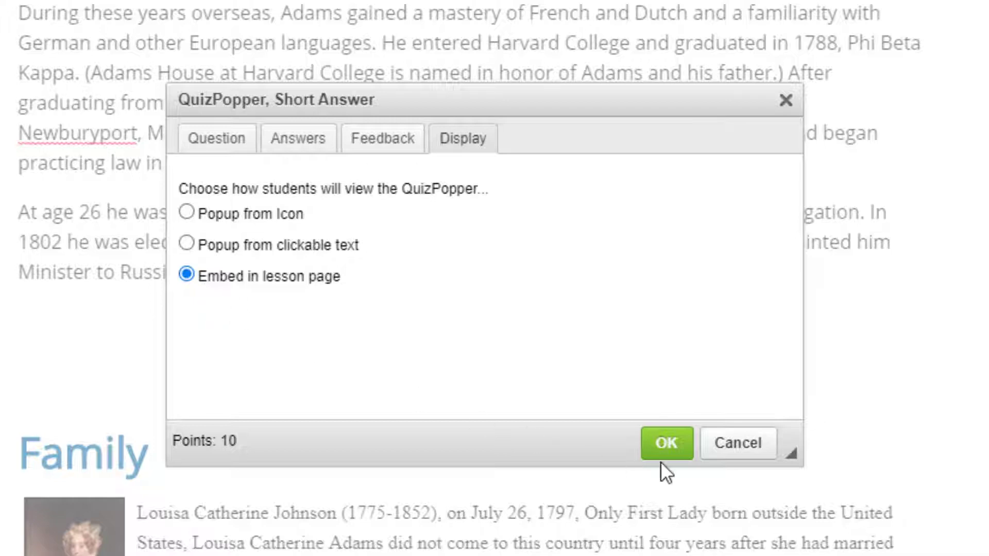
click(659, 439)
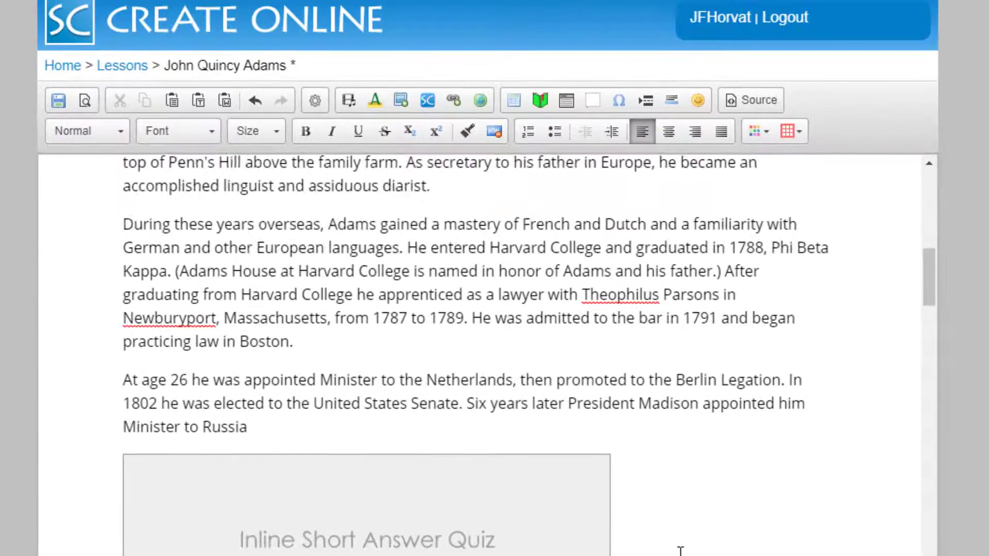
Start a new Ordering activity for the lesson and enlarge the activity editor
scroll(679, 550, down, 15)
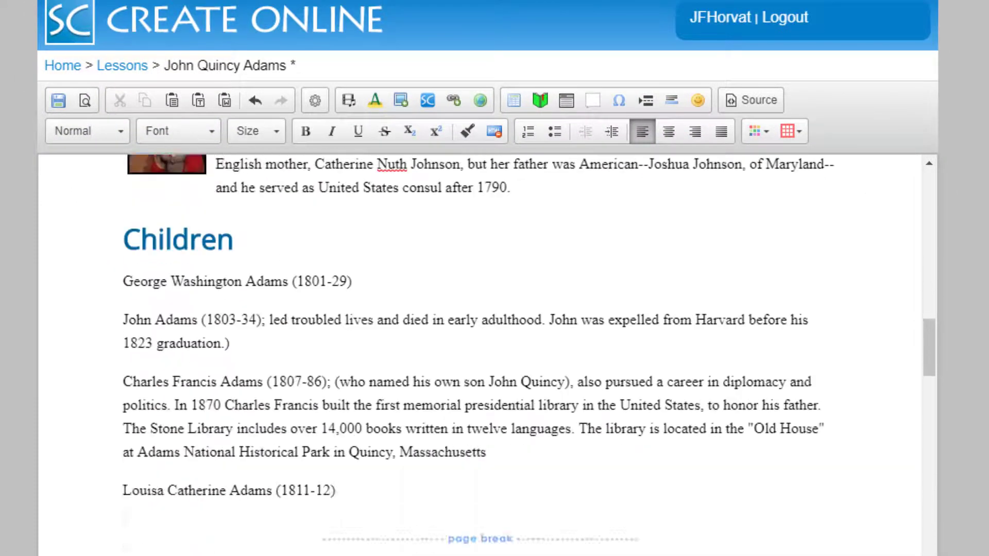
scroll(479, 355, down, 7)
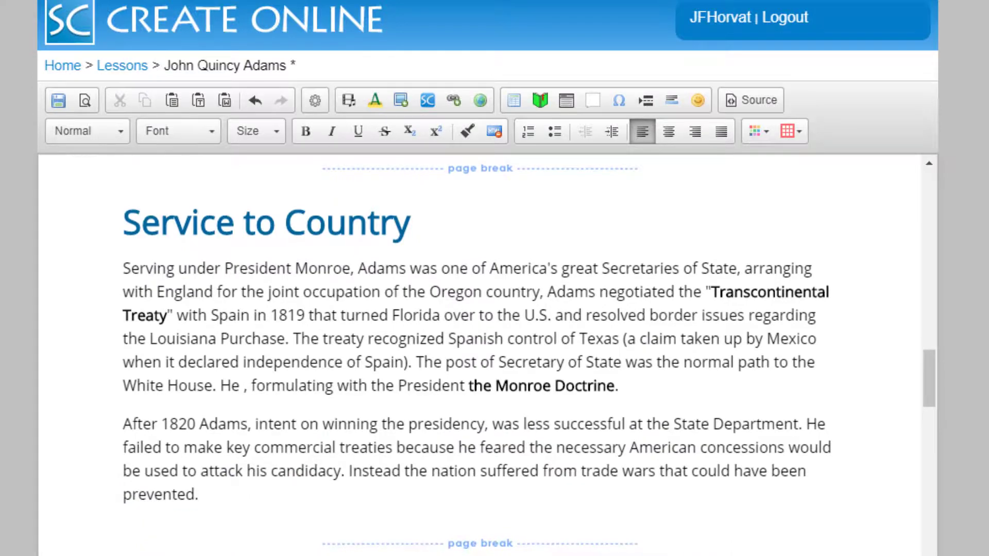
scroll(479, 356, down, 15)
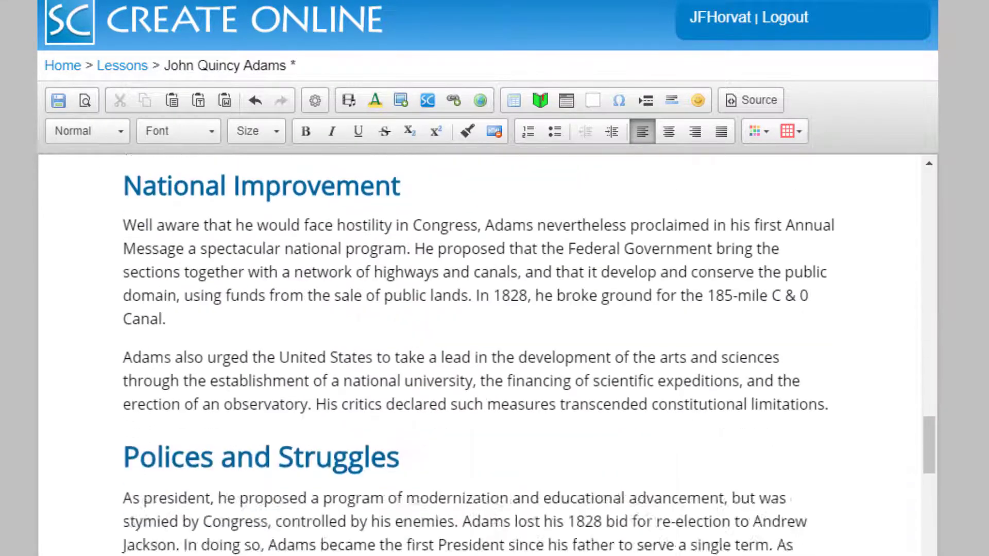
scroll(479, 355, down, 3)
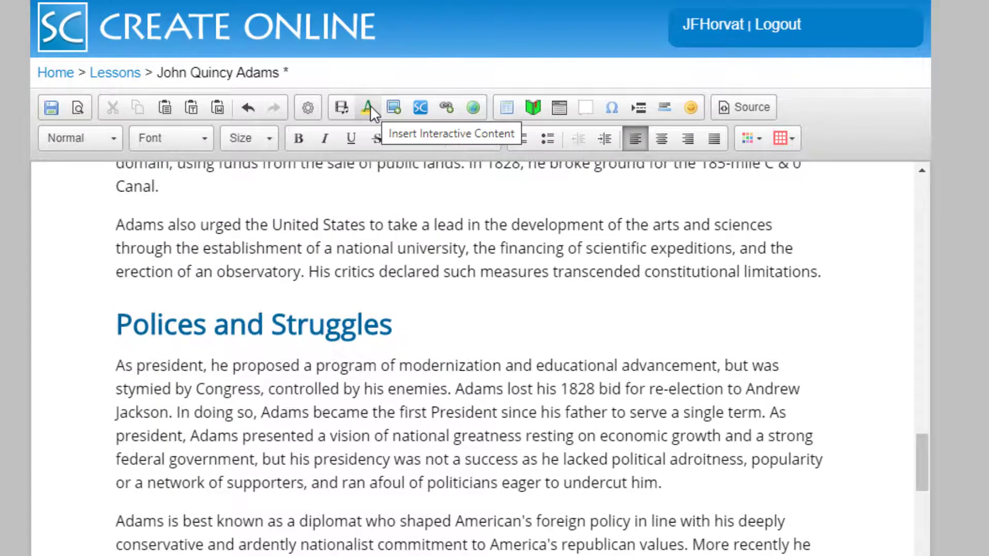
click(370, 105)
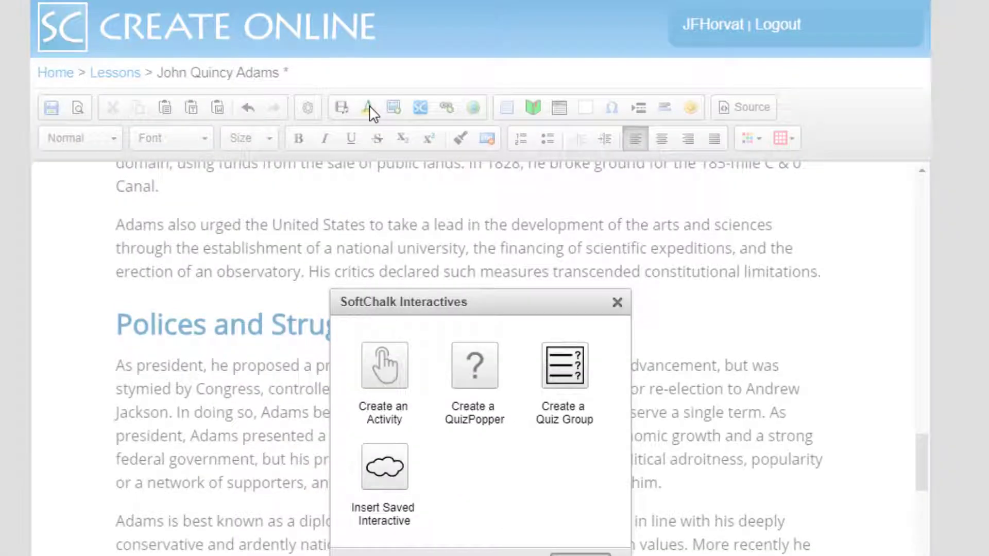
click(387, 372)
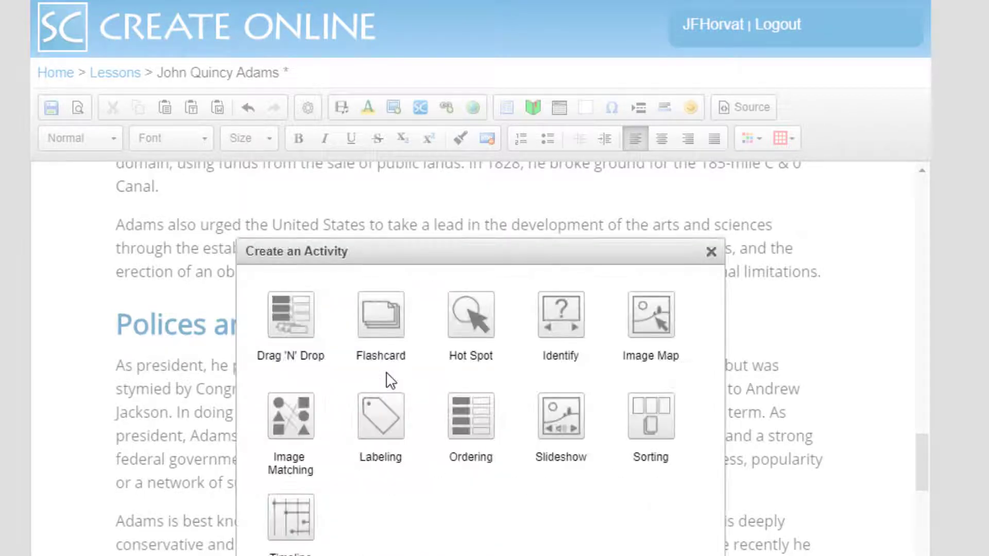
click(474, 419)
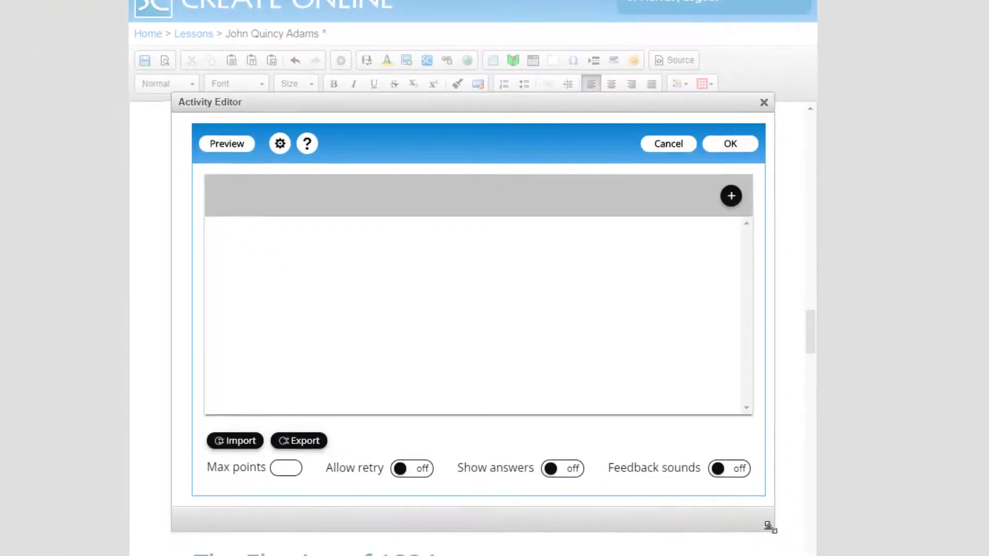
drag(856, 555, 931, 555)
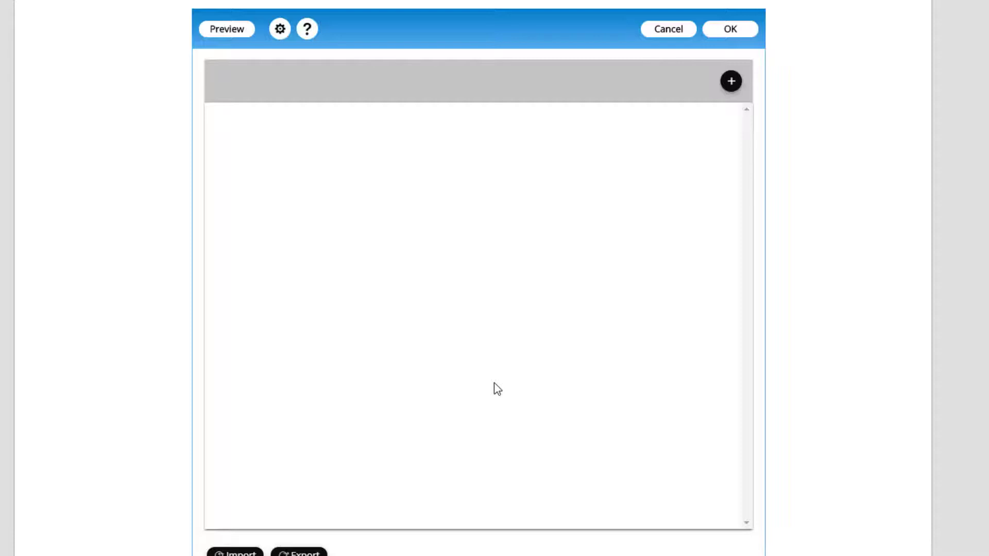
Add an item to the Ordering activity with the local image GeorgeWashington.jpg from the Pictures > Presidents folder
click(731, 82)
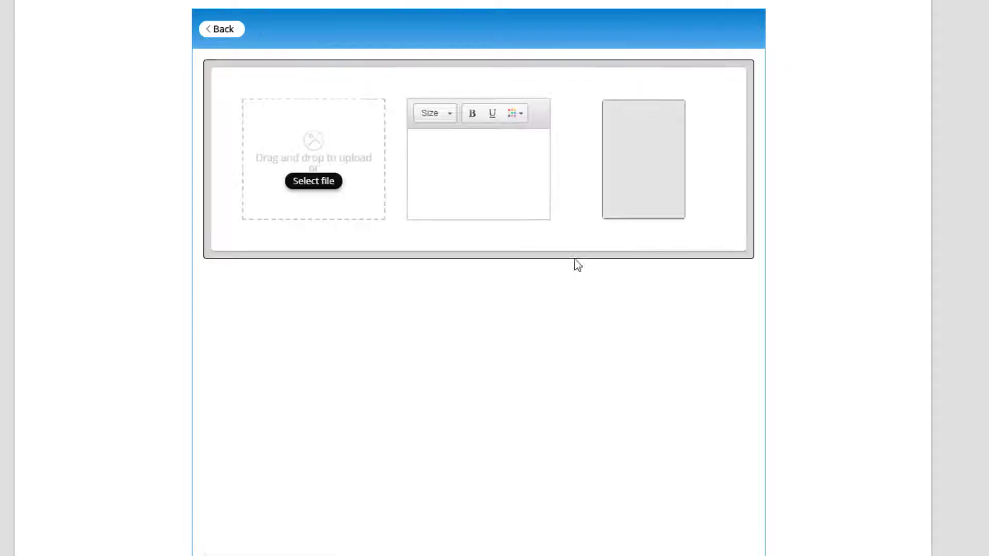
click(314, 187)
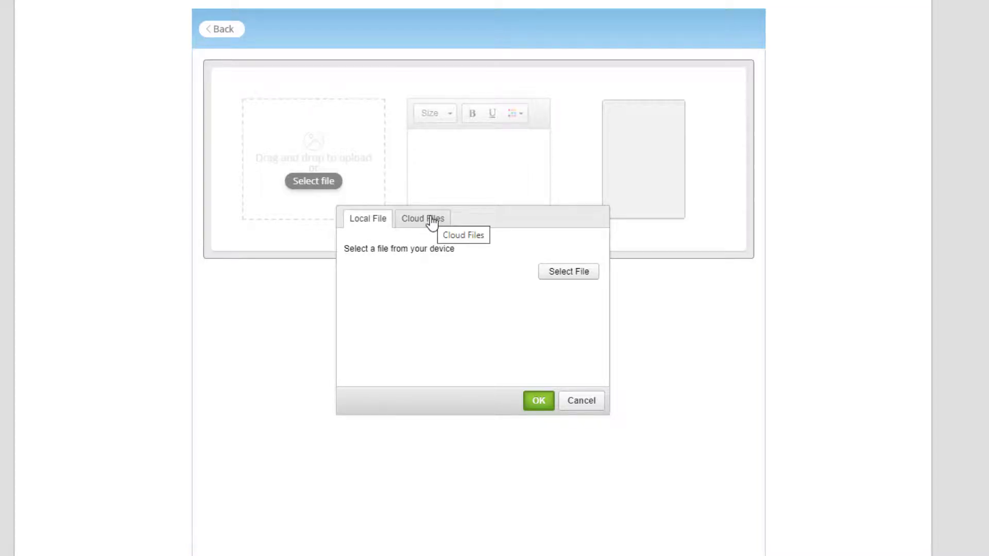
click(561, 282)
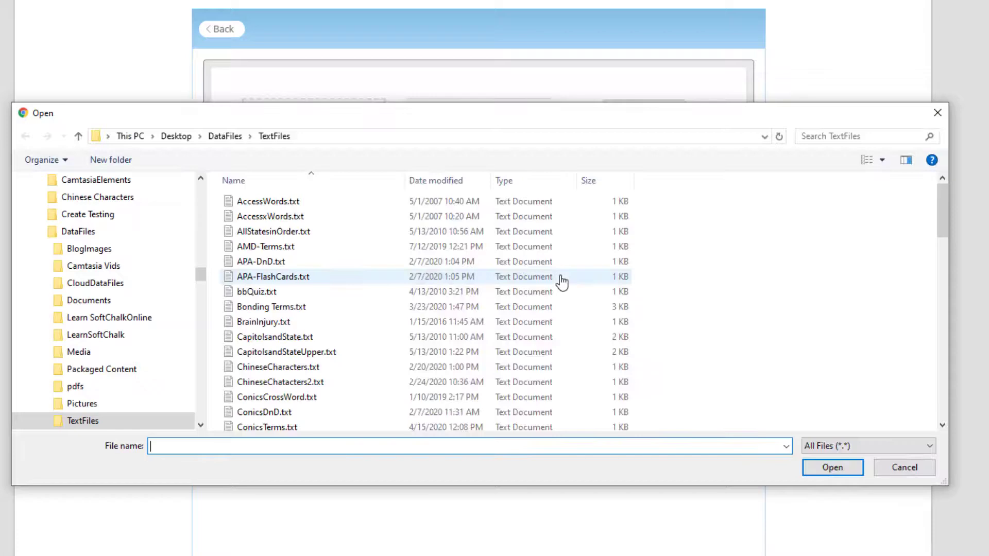
click(225, 137)
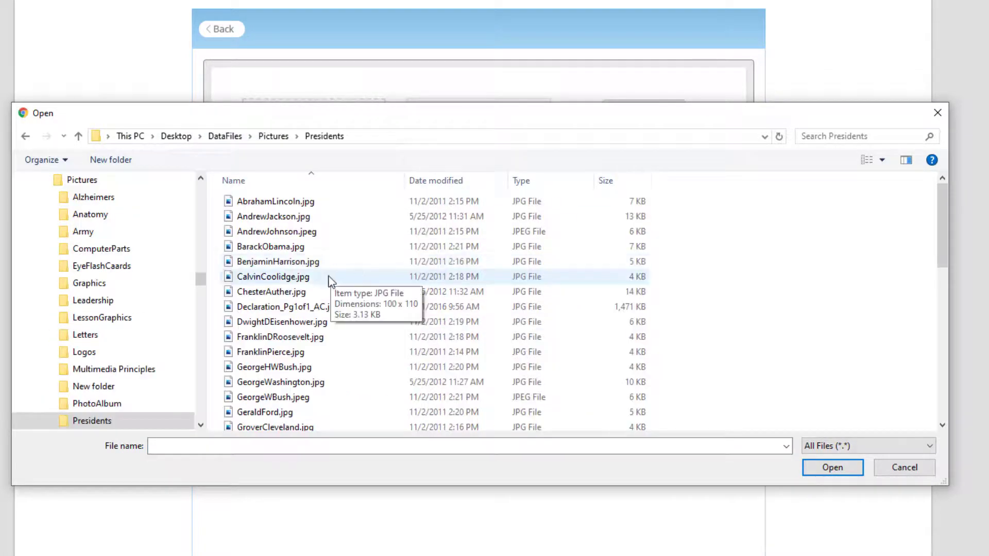
scroll(329, 281, down, 1)
click(272, 351)
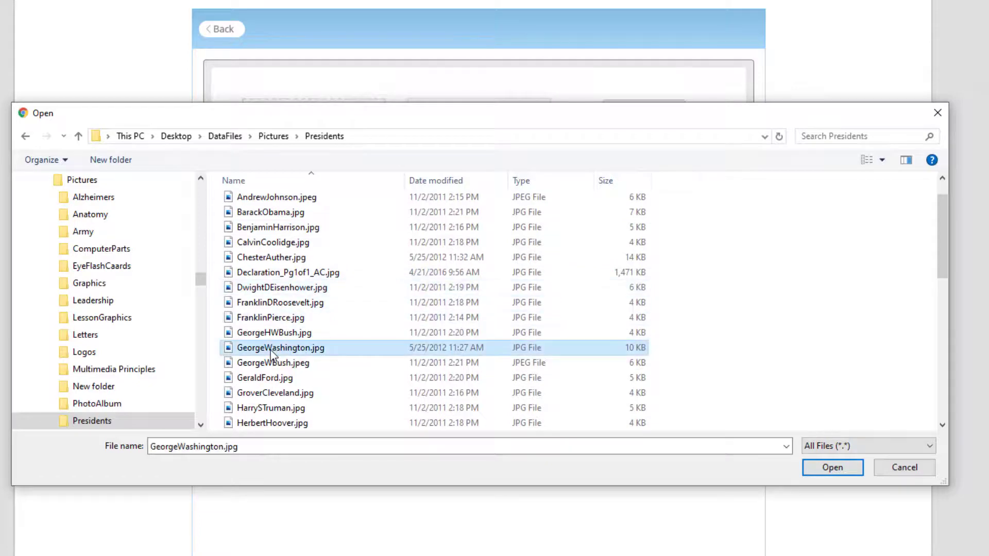
click(834, 470)
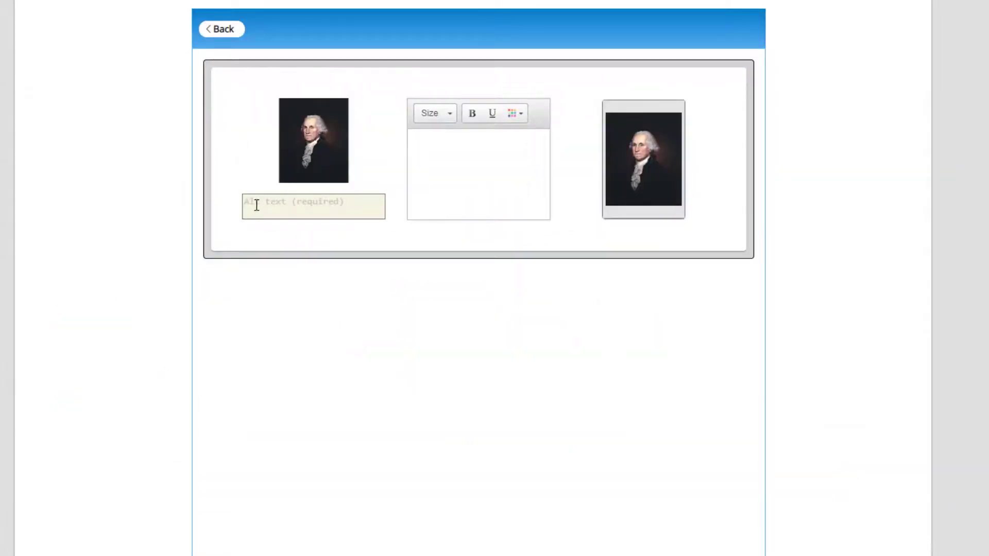
Set the item's alt text to "George Washington" and return to the Ordering activity's item list
click(256, 205)
text(George Washington)
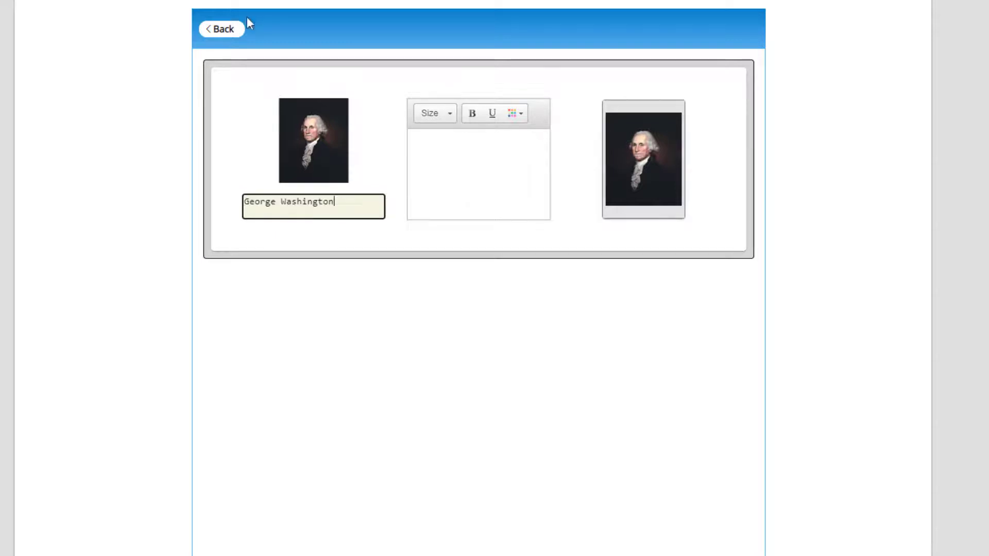
click(230, 30)
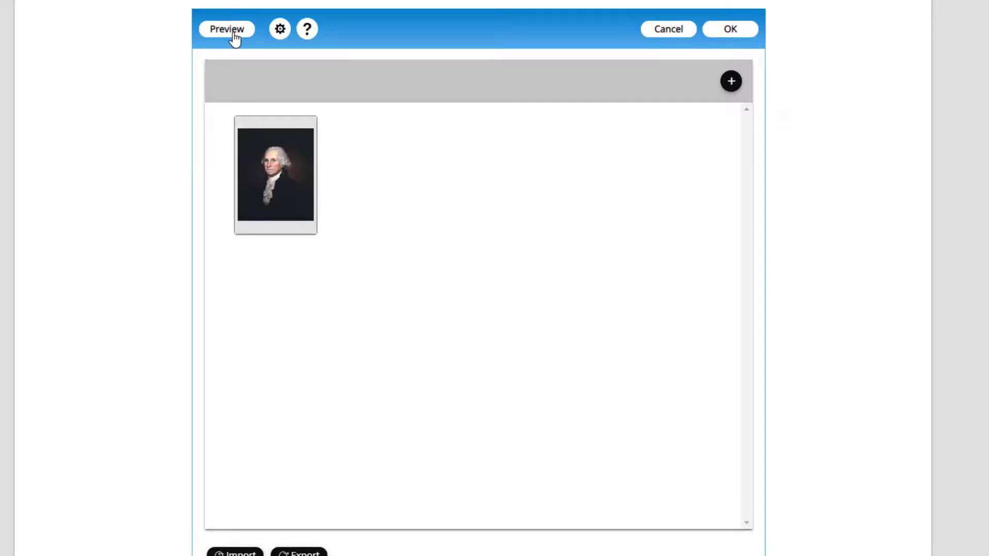
Add a second item to the Ordering activity with the John Adams image and the alt text "John Adams"
click(730, 82)
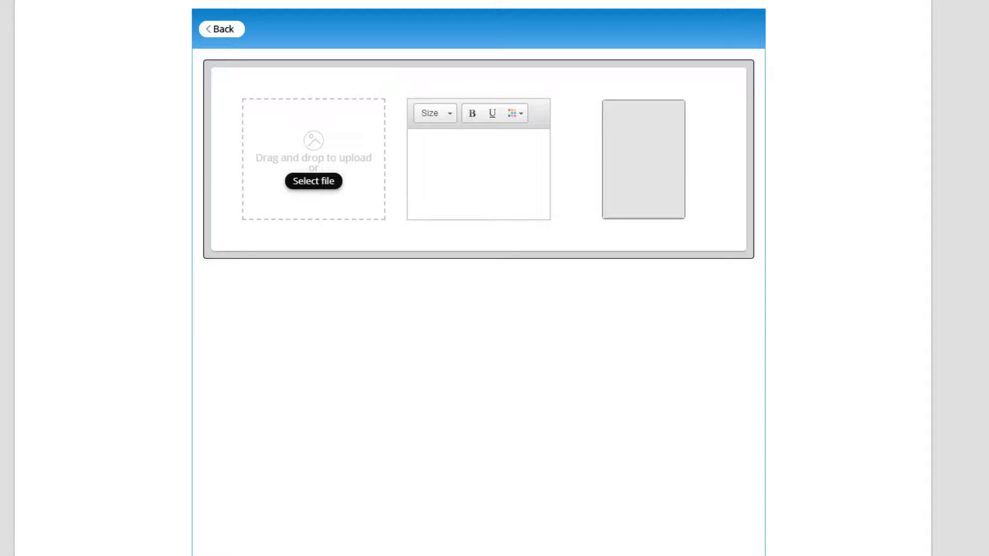
drag(0, 291, 317, 185)
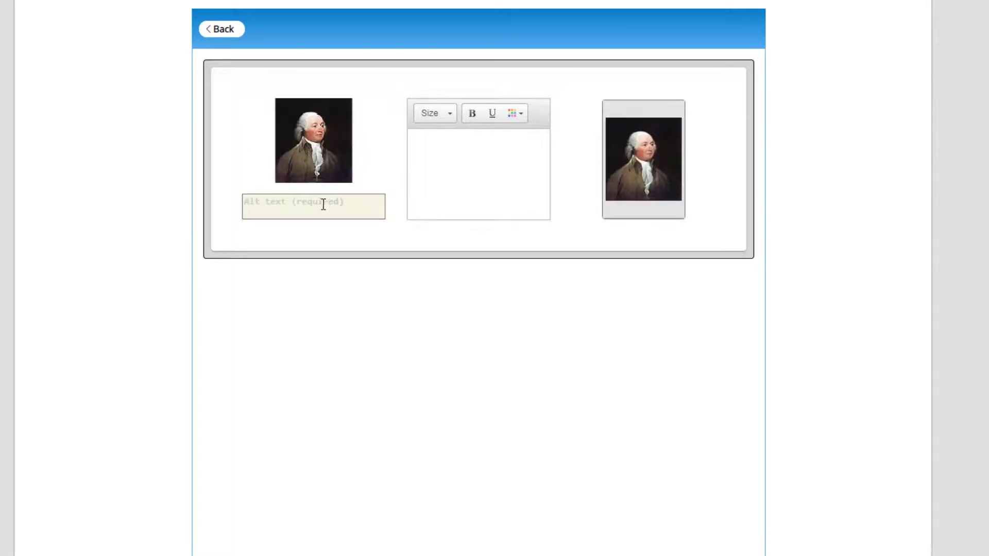
click(282, 201)
text(John Adams)
click(231, 31)
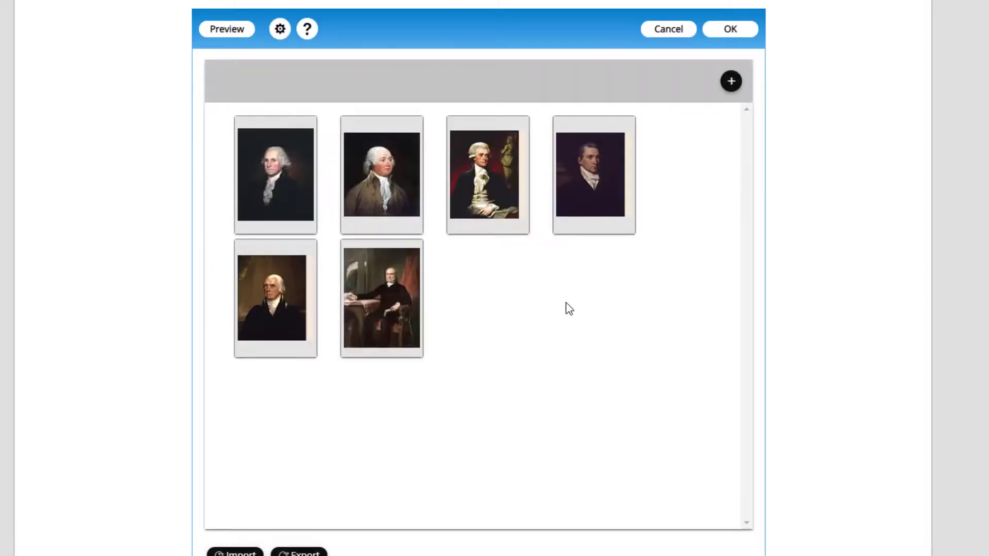
Move the fourth president image to fifth place in the Ordering activity to correct the presidents' sequence
mouse_move(596, 176)
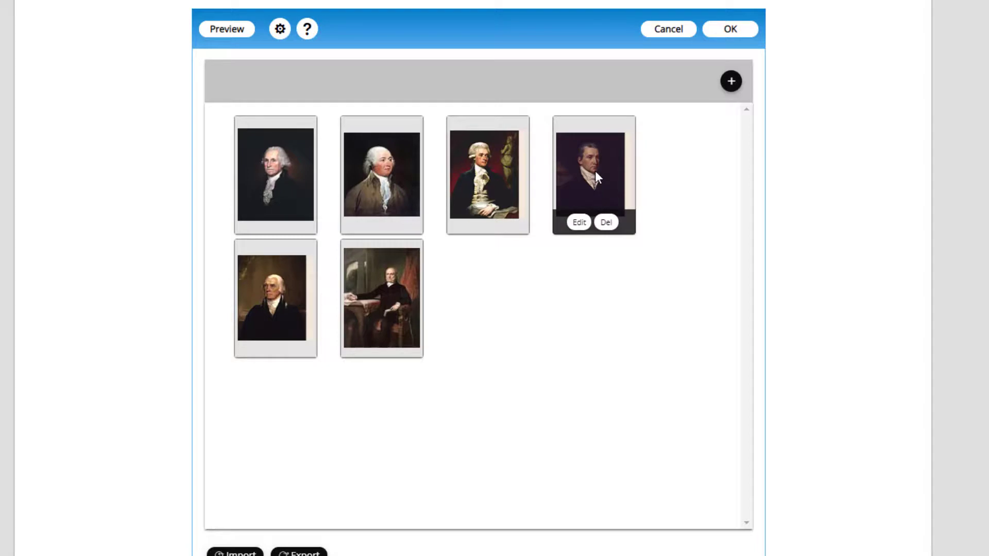
drag(594, 171, 275, 300)
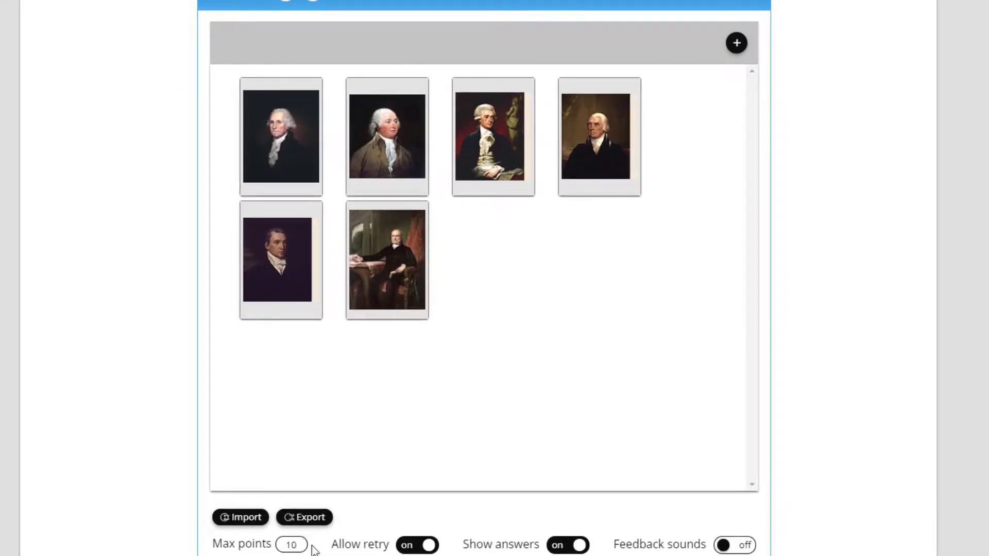
Toggle the Ordering activity's Allow retry and Show answers options off and back on
click(432, 545)
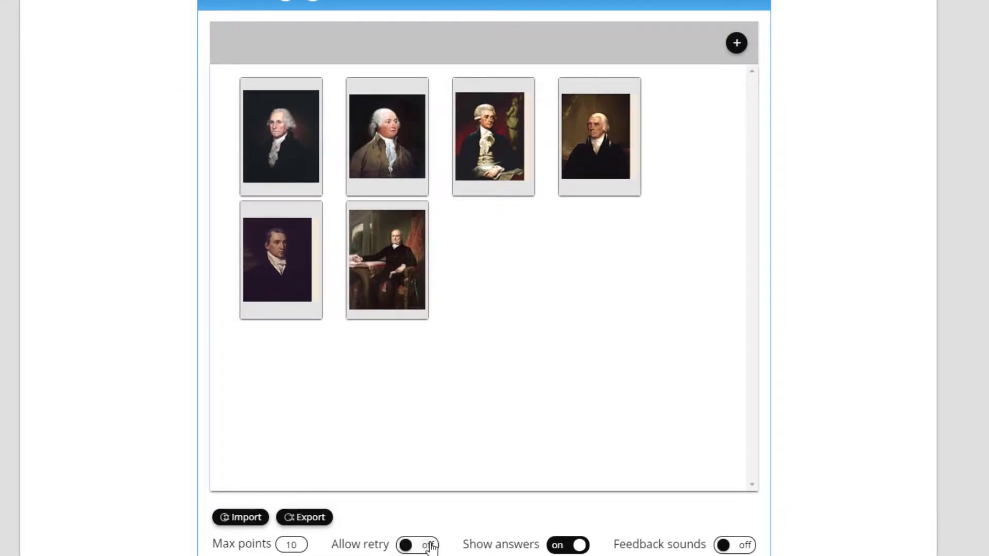
click(432, 544)
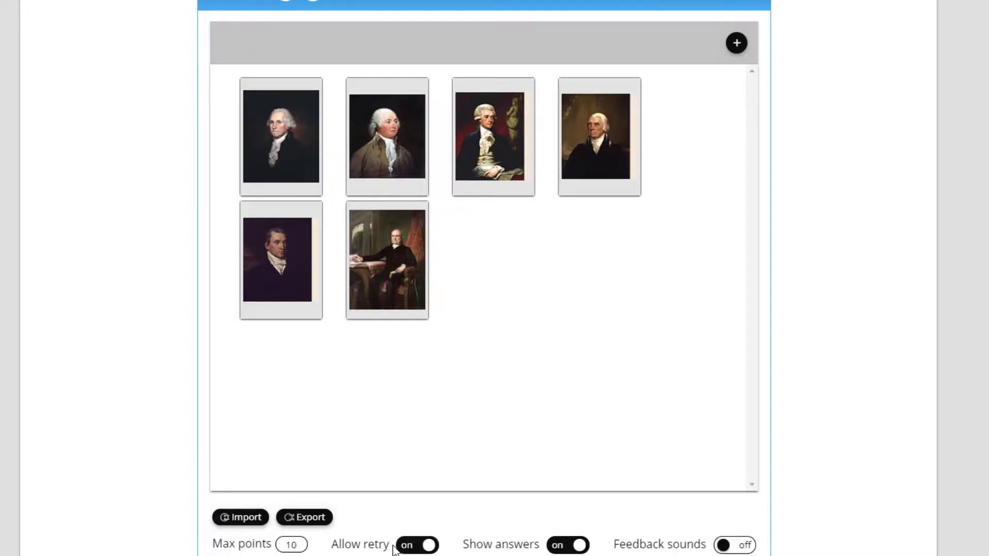
click(579, 544)
click(580, 545)
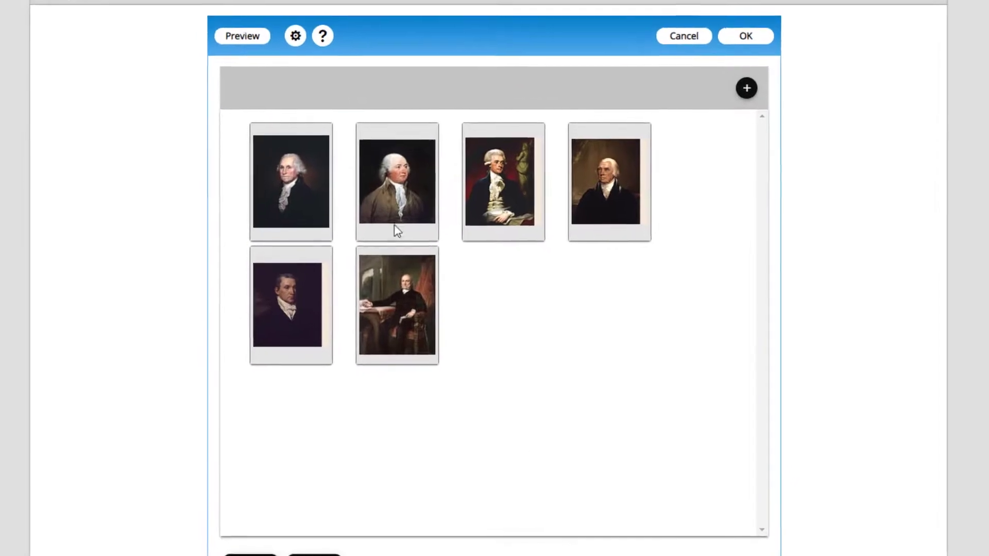
Title the activity "Order the Presidents" with the instruction "Drag the Images to have the Presidents displayed from First President to Sixth President" and insert it
click(296, 40)
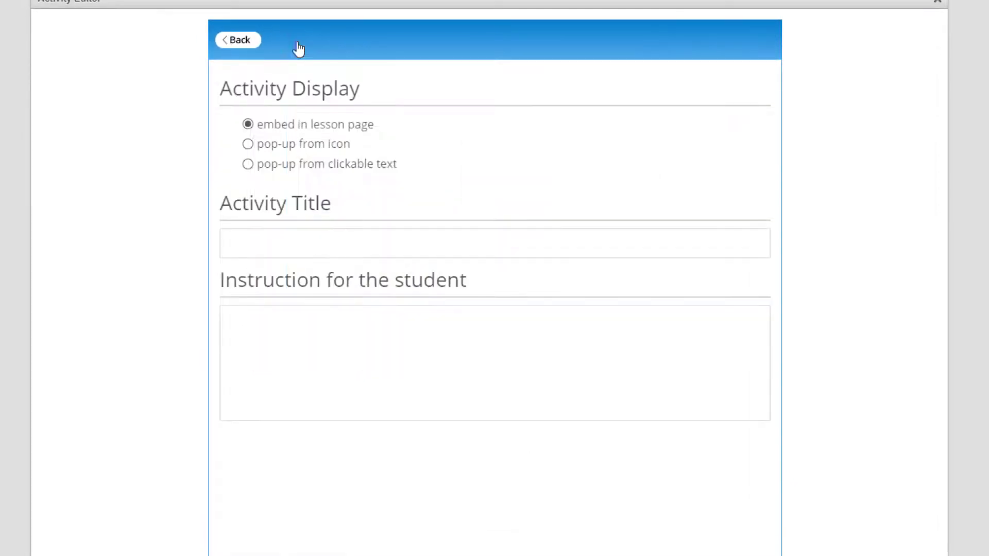
click(262, 238)
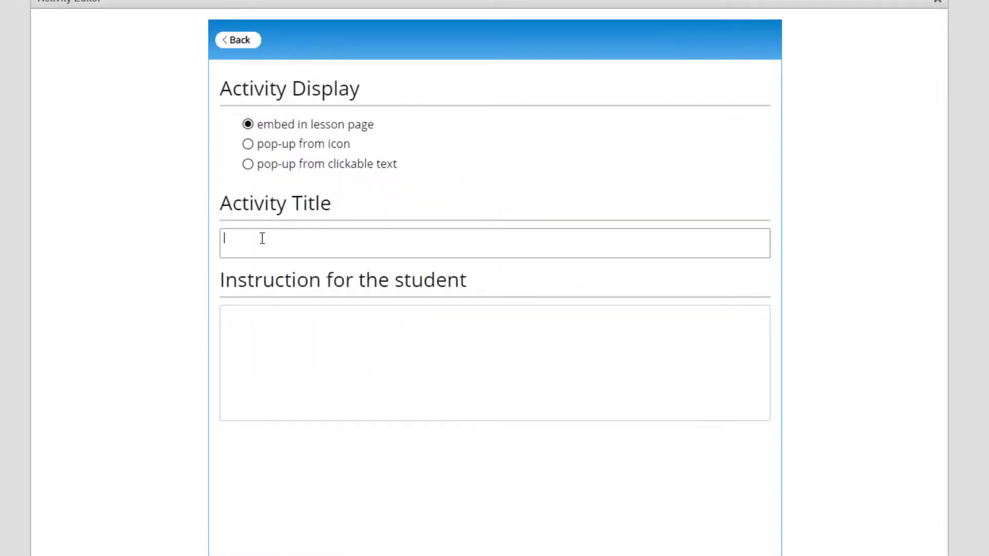
text(Order the Presidents)
click(244, 324)
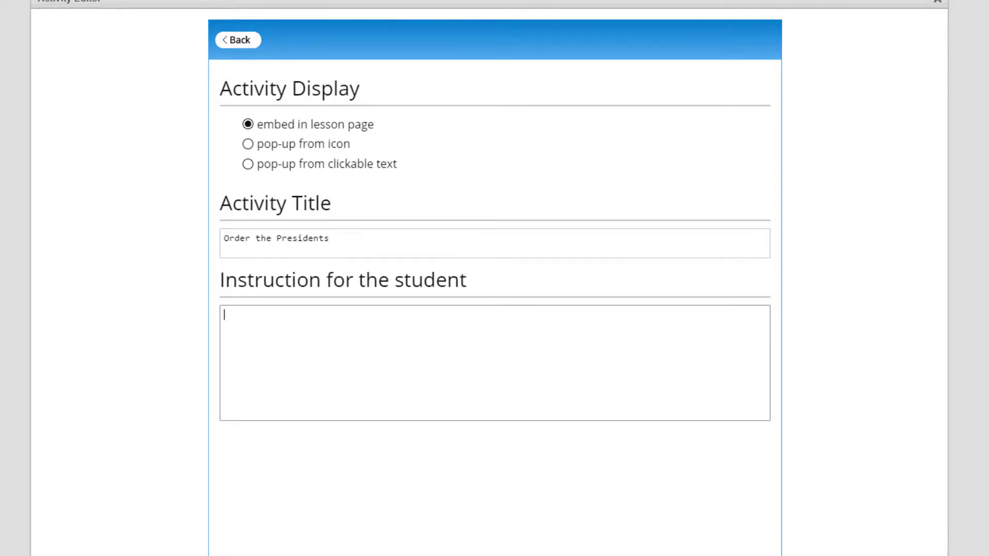
text(Drag the Images to have the Presidents displayed from First President to Sixth President)
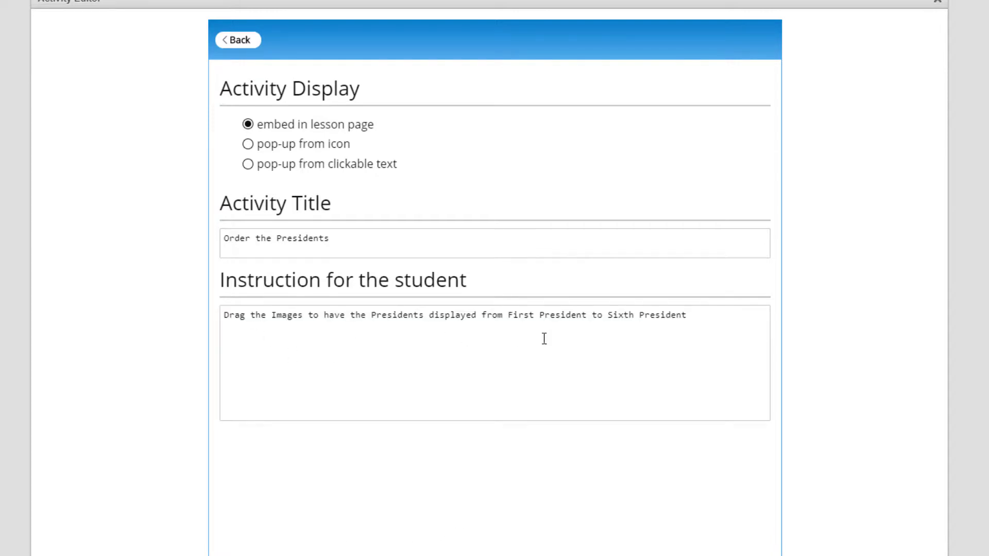
click(236, 46)
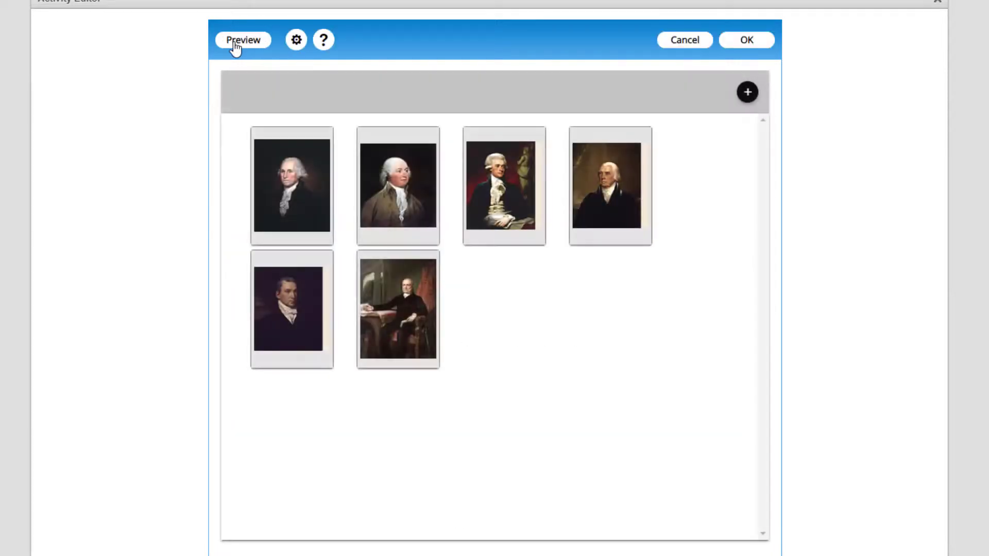
click(745, 41)
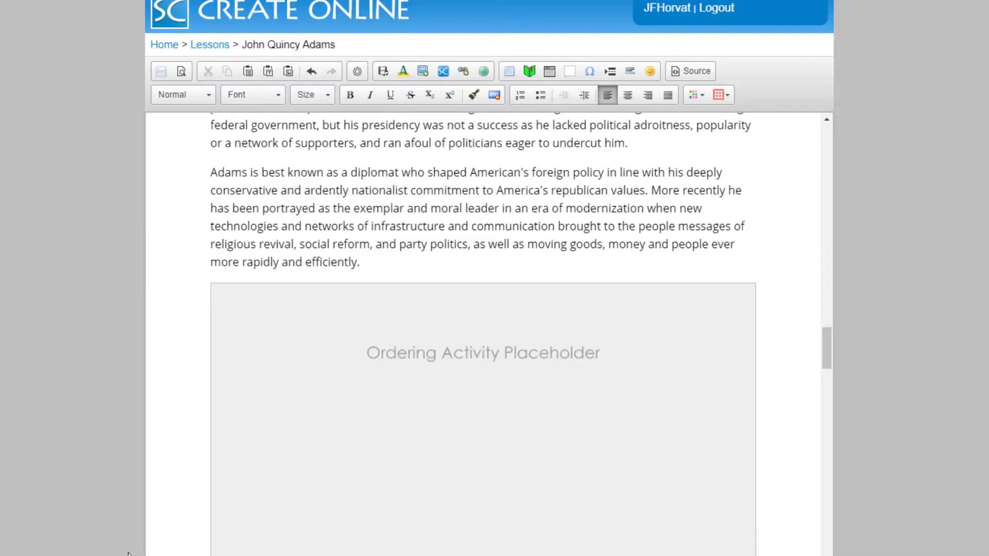
Preview the lesson and test the Short Answer question on the Early Life page with the answer "Individual liberty"
click(182, 71)
click(487, 181)
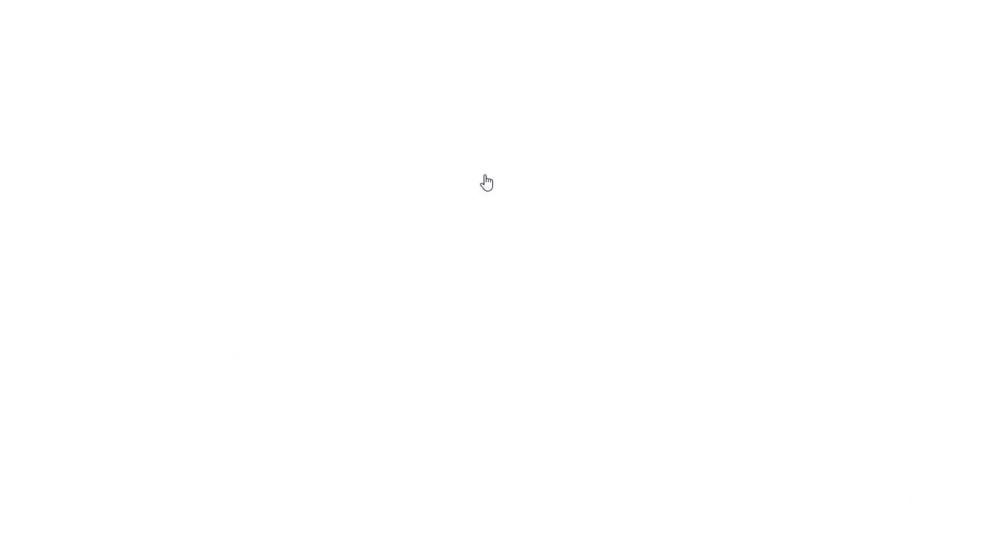
scroll(505, 353, down, 3)
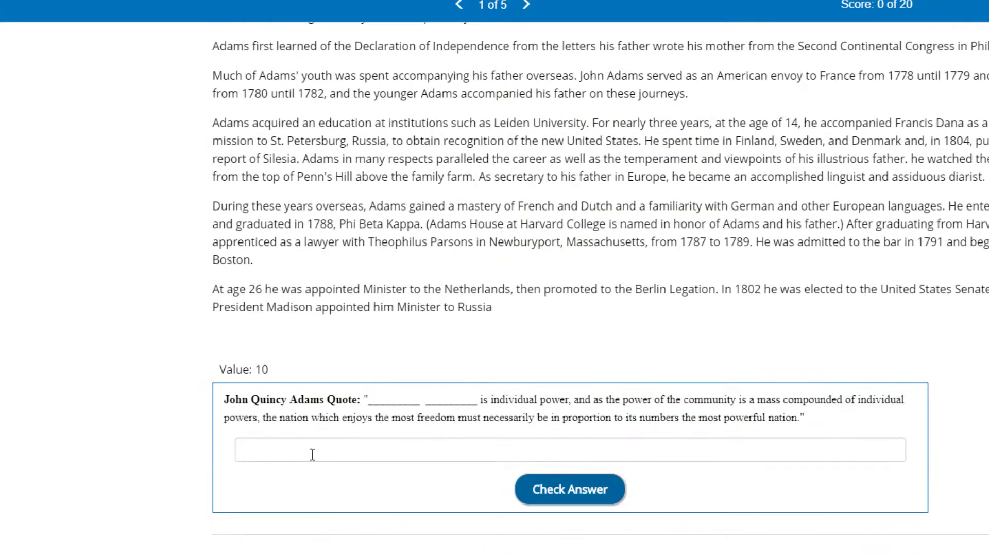
click(312, 455)
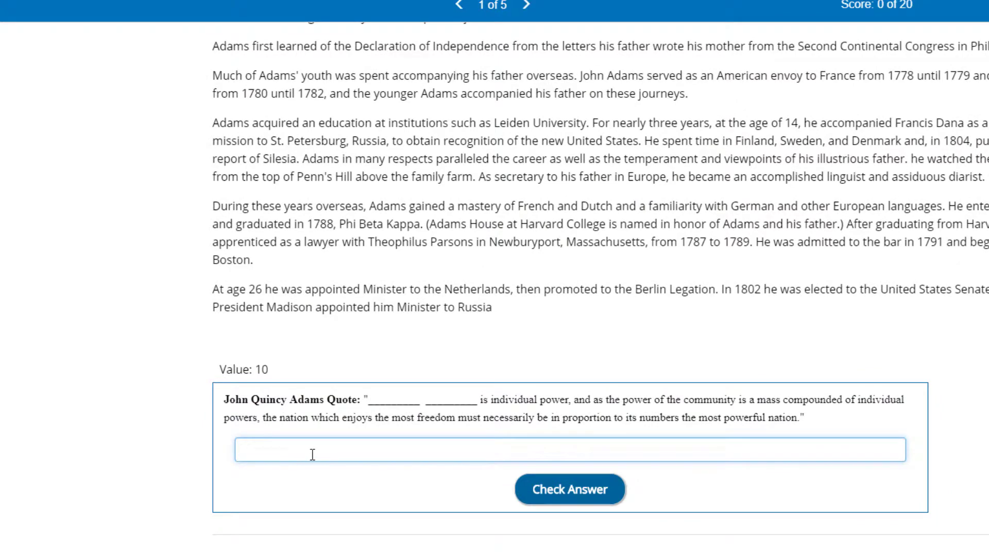
text(Individual liberty)
click(563, 491)
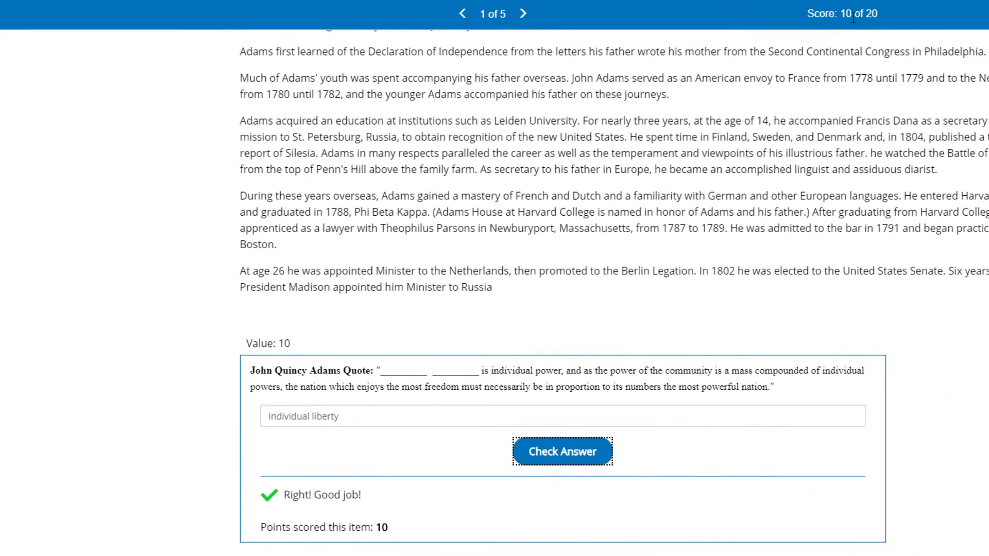
scroll(490, 153, down, 1)
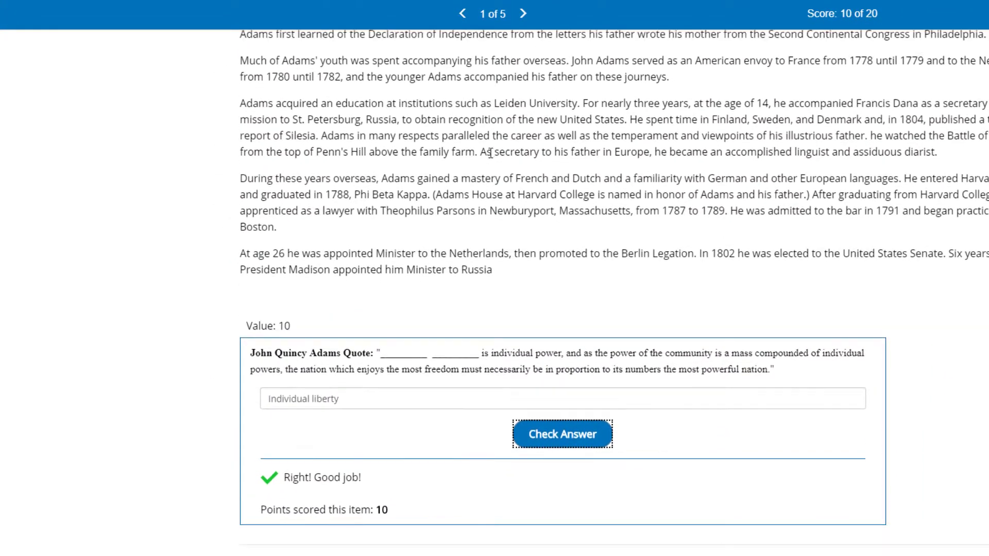
Go to page 4 of the lesson preview, arrange the images from first to sixth president, and check the answers
scroll(490, 153, up, 7)
scroll(489, 153, up, 3)
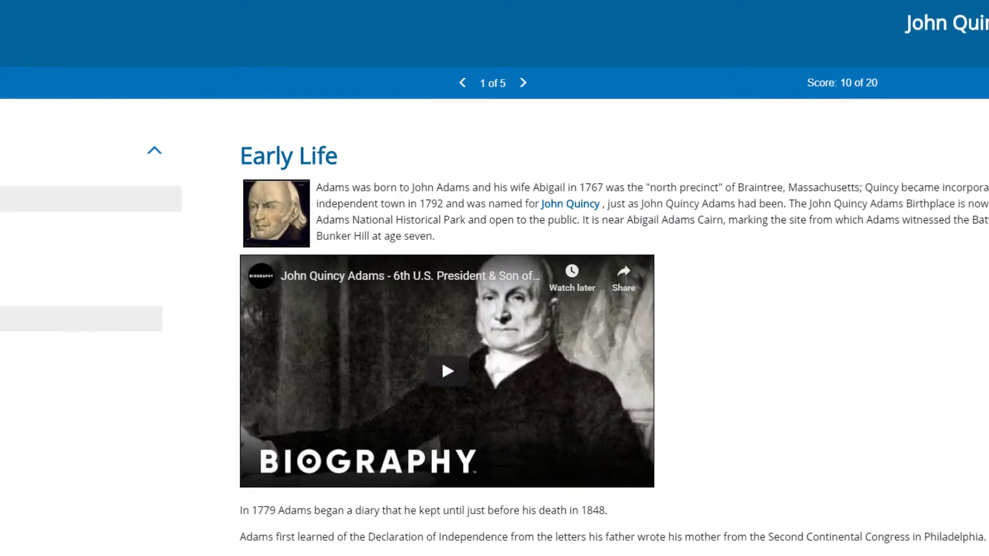
click(103, 318)
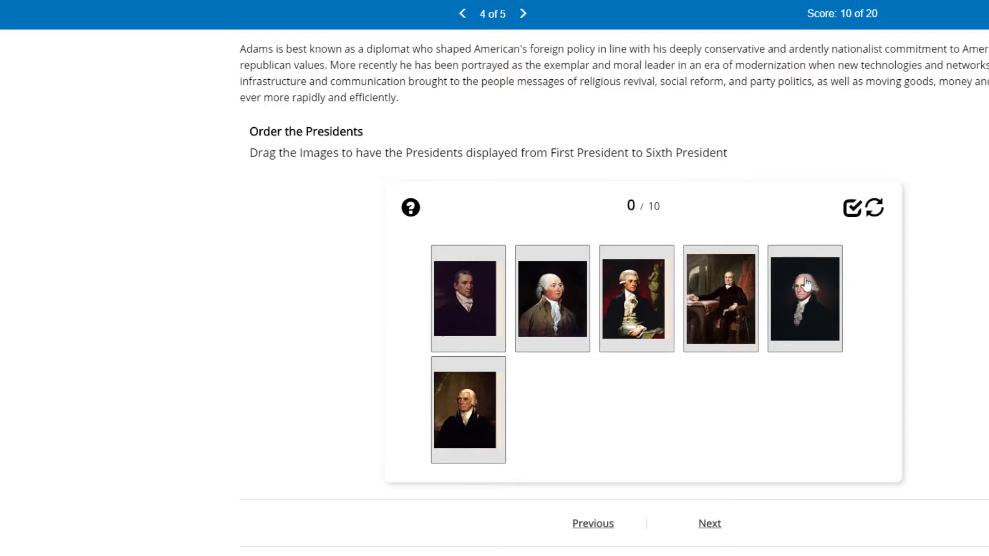
drag(803, 315, 485, 309)
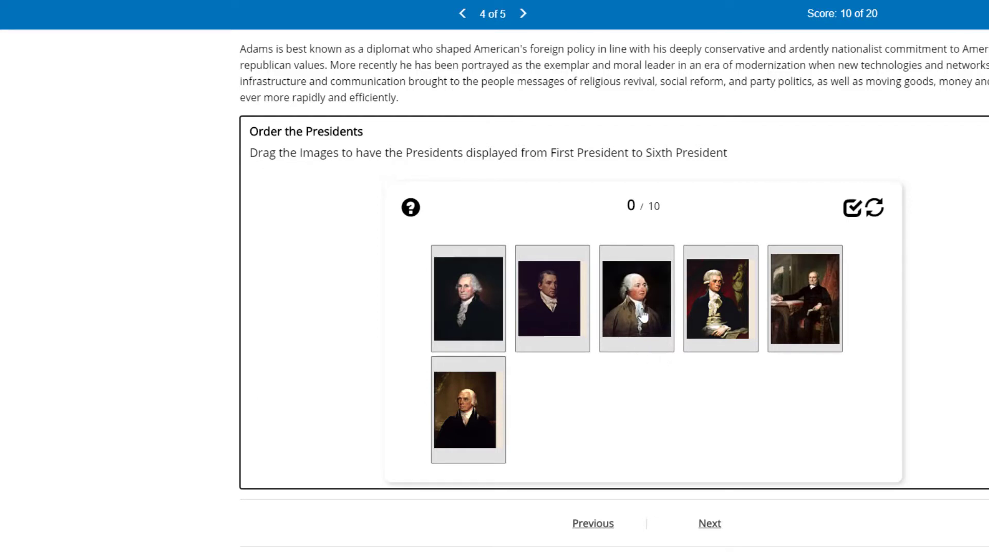
drag(643, 315, 564, 310)
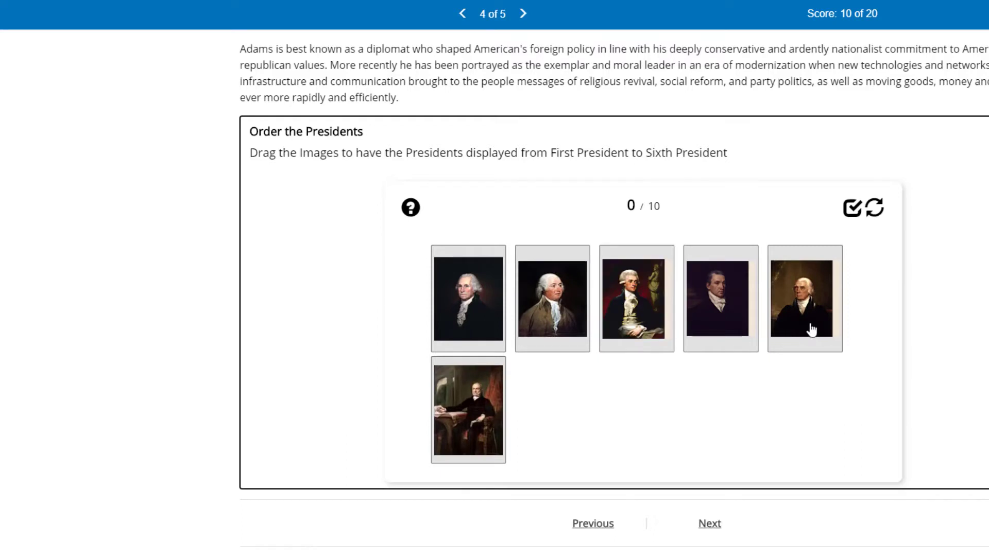
drag(810, 329, 728, 328)
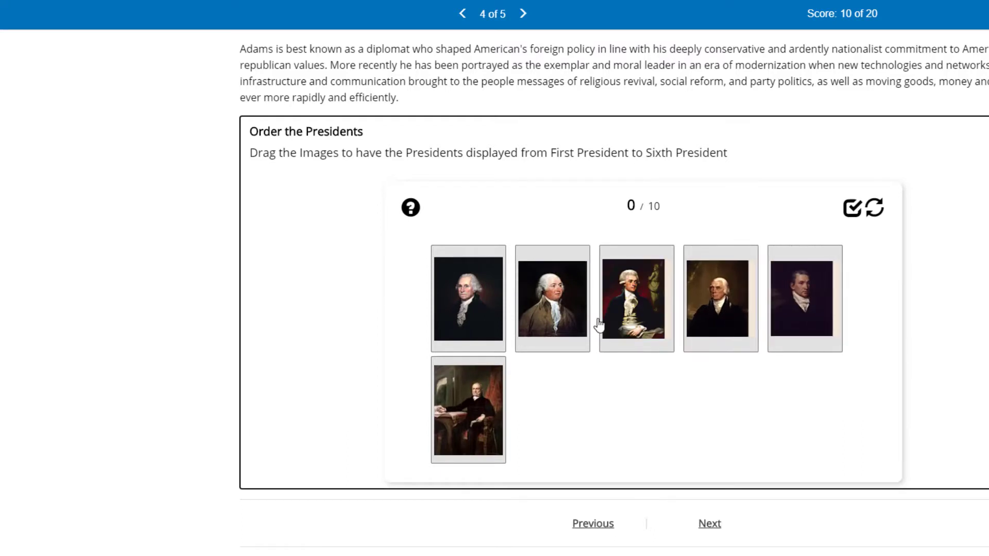
click(852, 210)
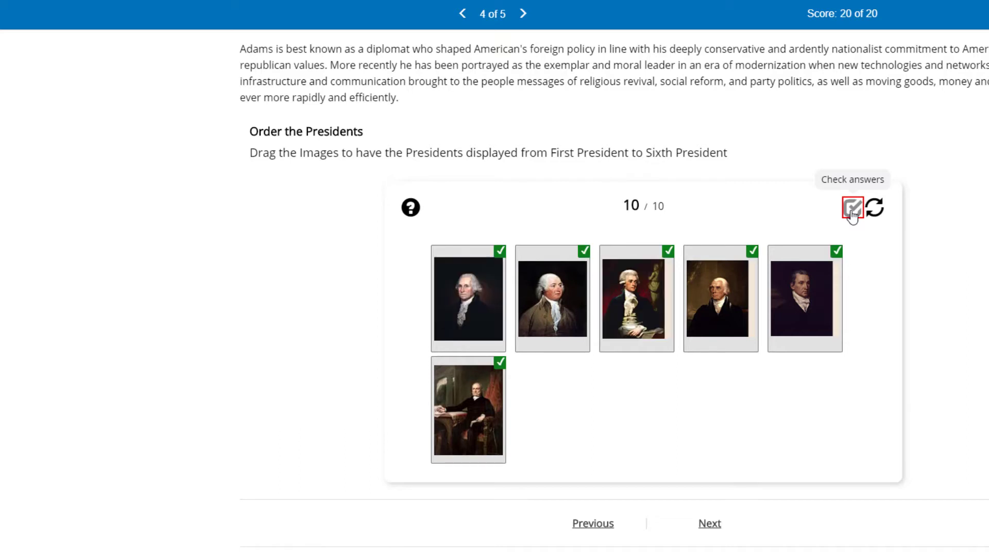